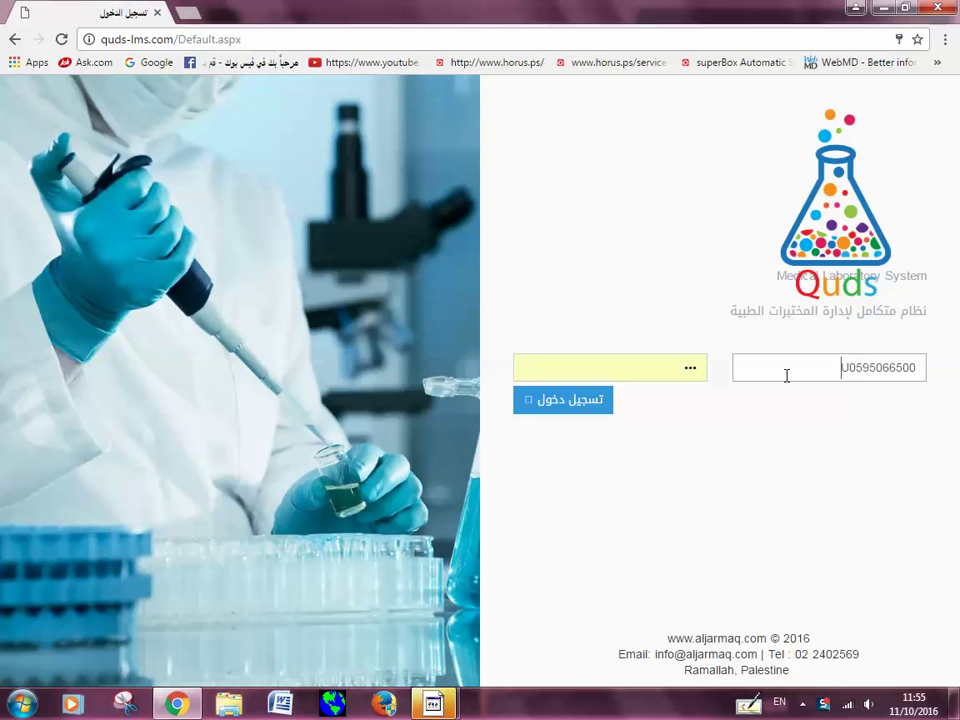
Step: Log in with the saved username and the account password
drag(849, 367, 955, 367)
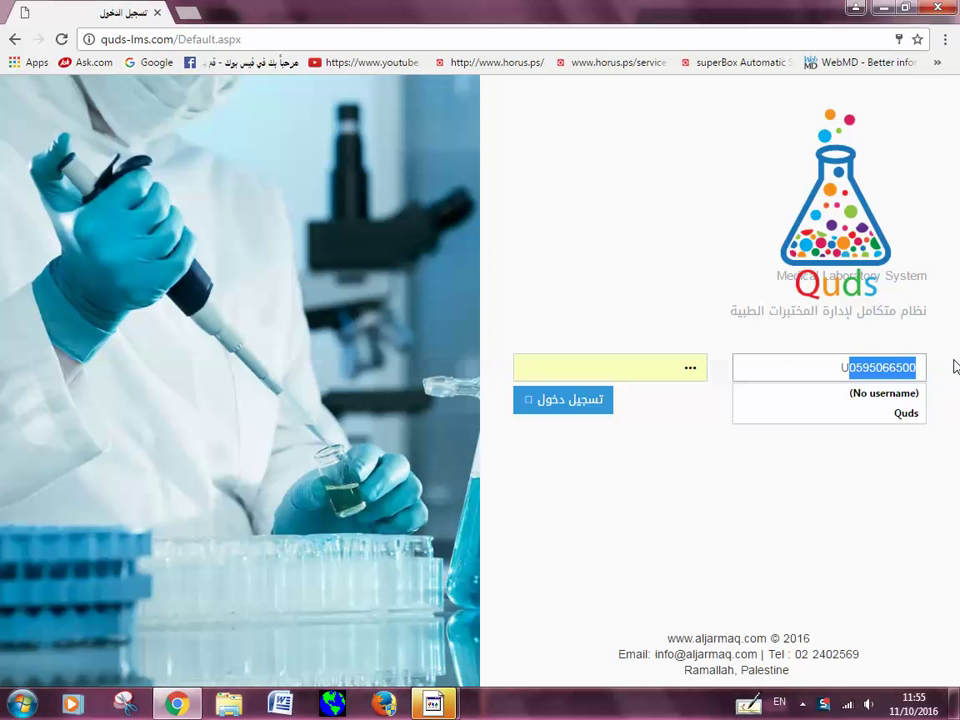
click(602, 364)
text(**********)
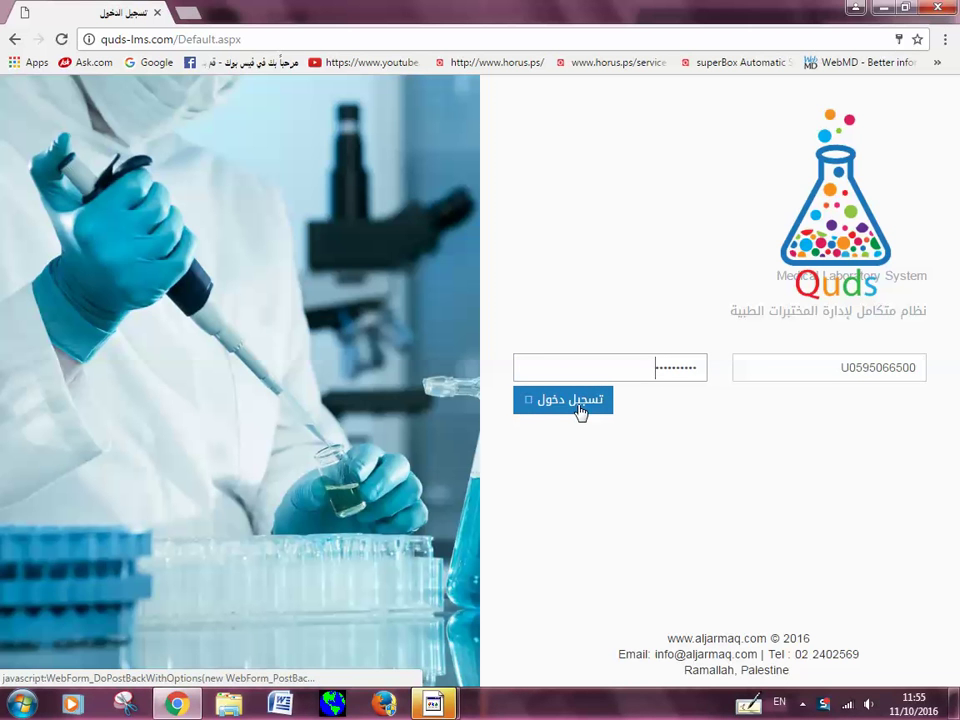
mouse_move(433, 703)
click(510, 594)
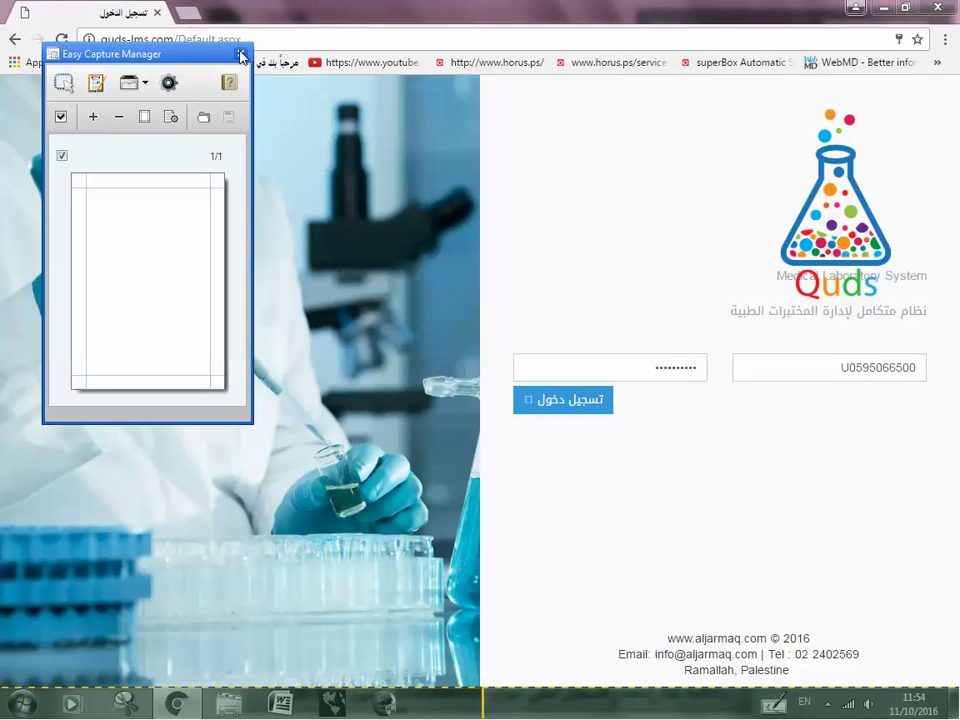
key(Escape)
click(571, 405)
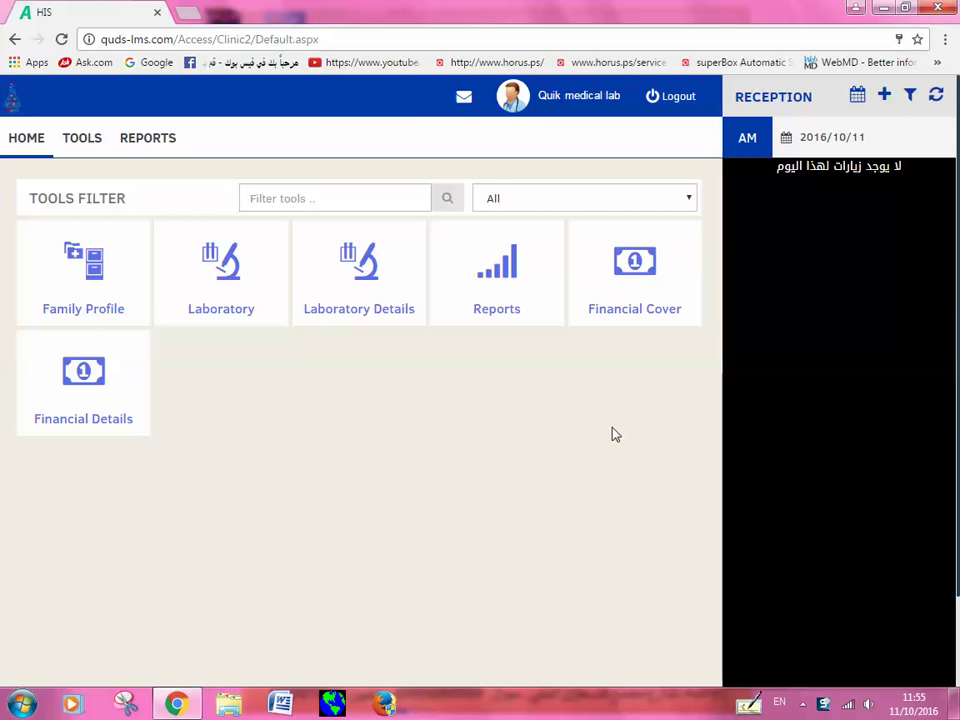
Step: Open the Laboratory section and start a new lab test request form
click(266, 277)
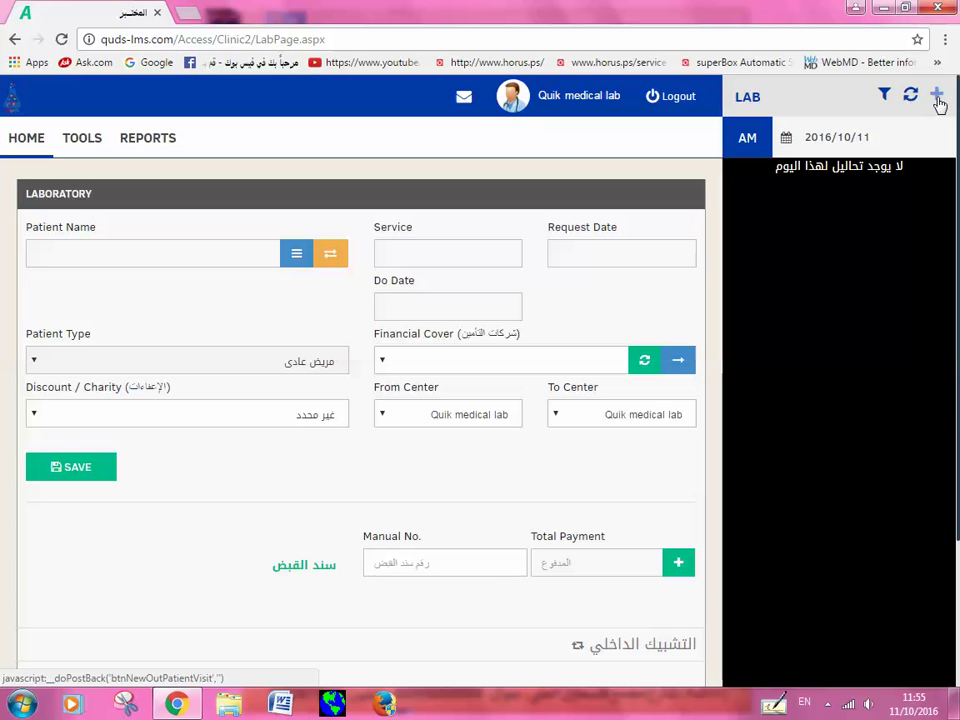
click(938, 96)
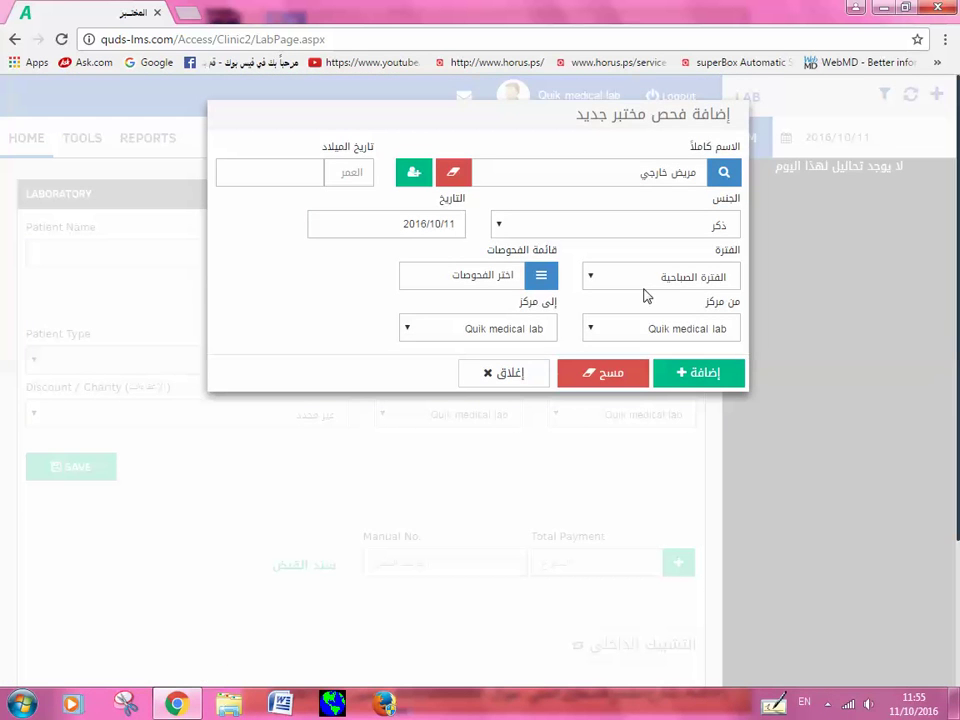
click(615, 172)
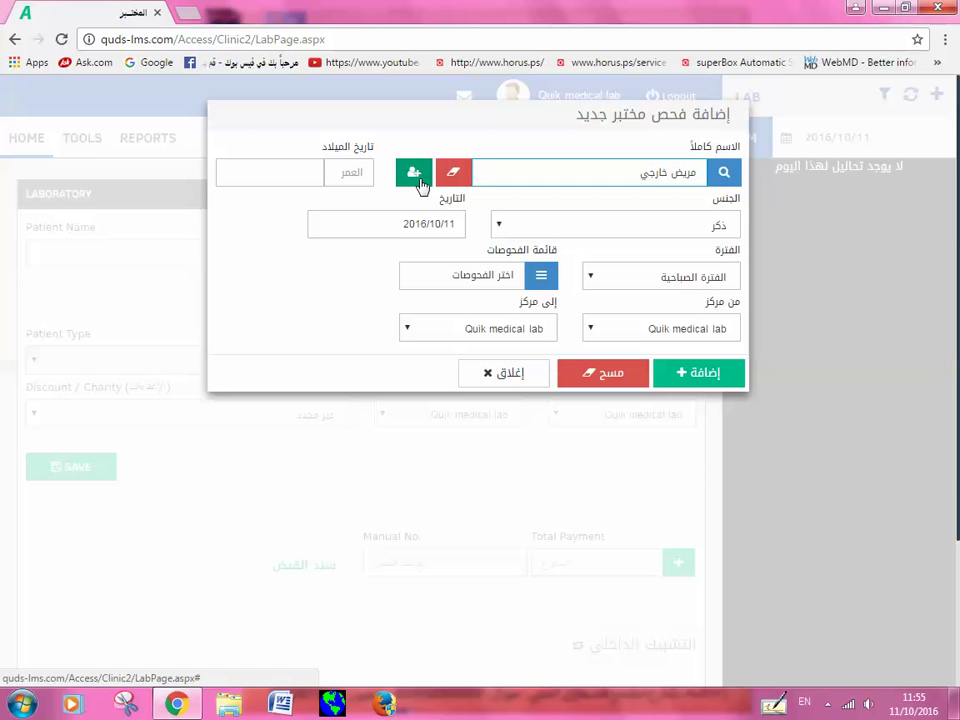
Step: Add a new patient file from the patient's ID number, with their mobile number and e-mail
click(420, 188)
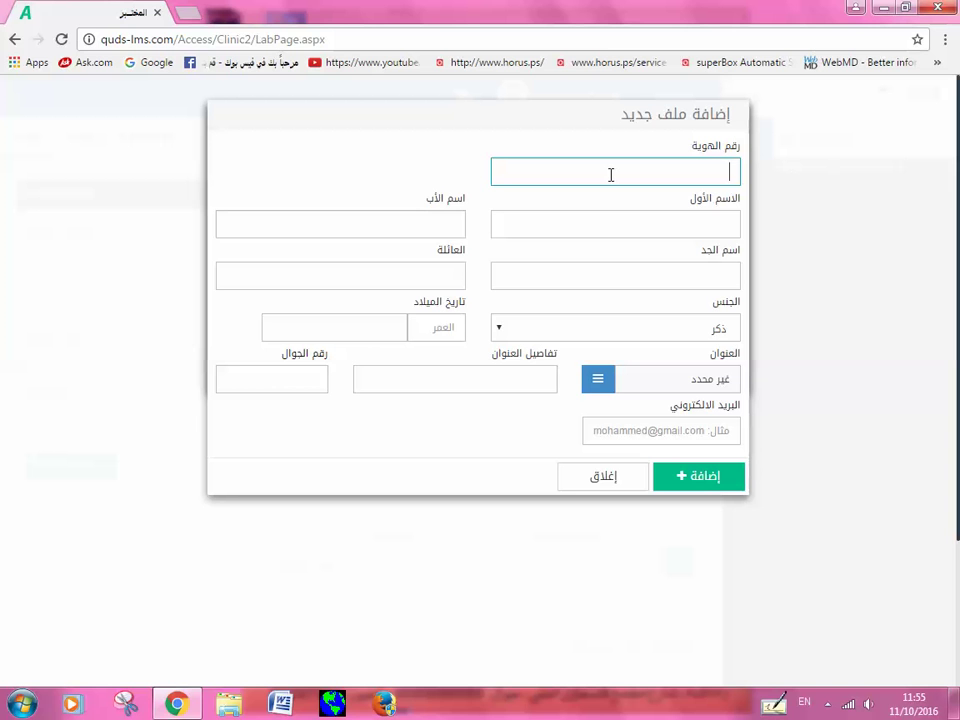
key(Return)
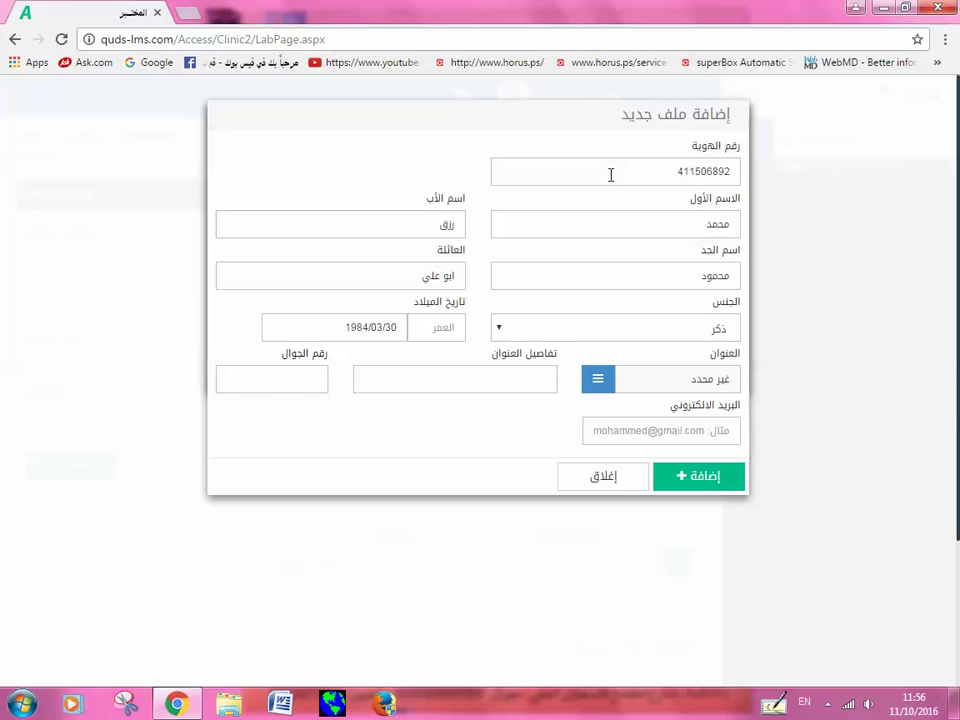
click(317, 373)
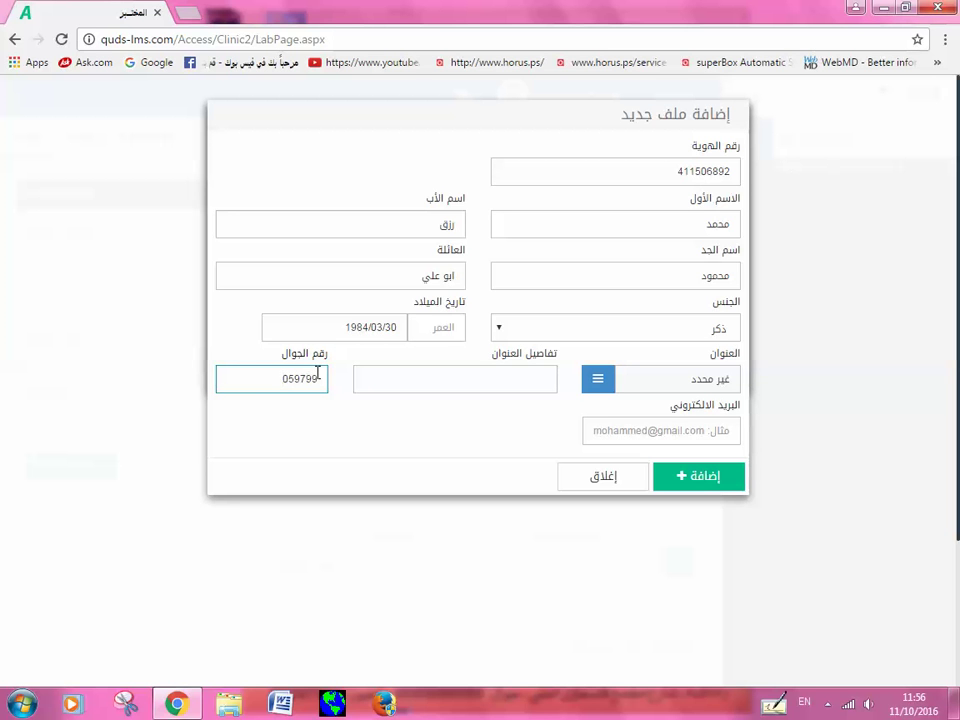
click(548, 391)
key(Tab)
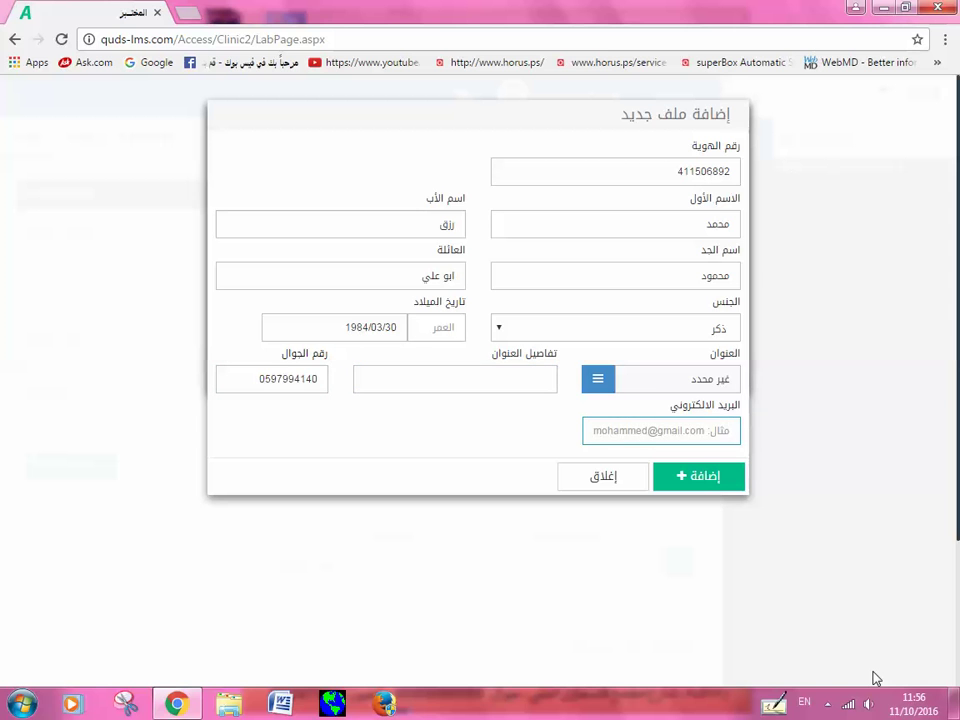
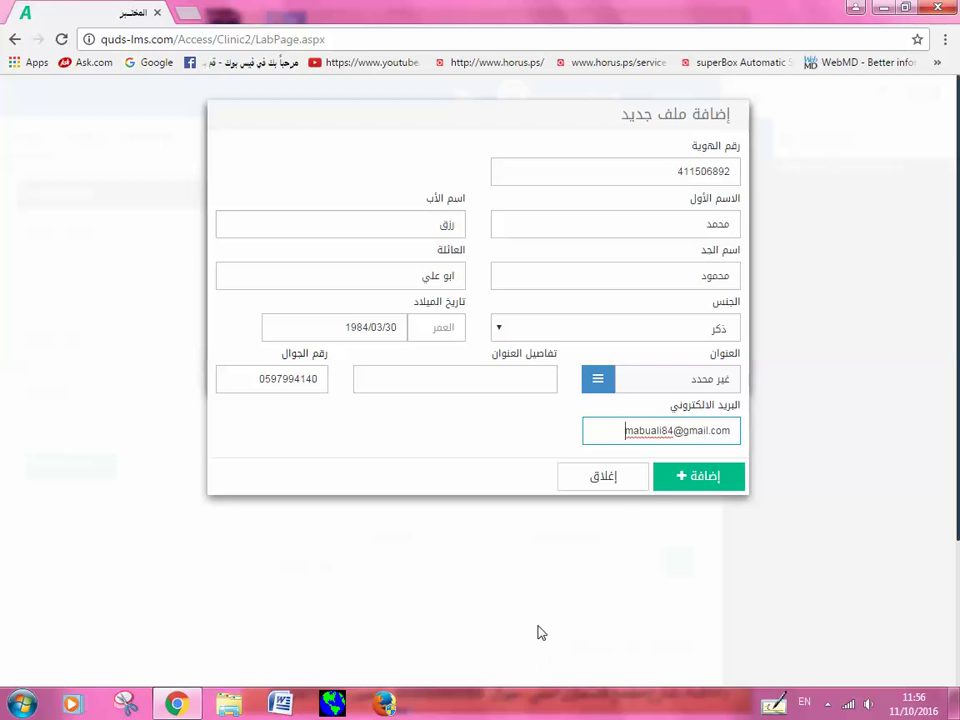
click(684, 492)
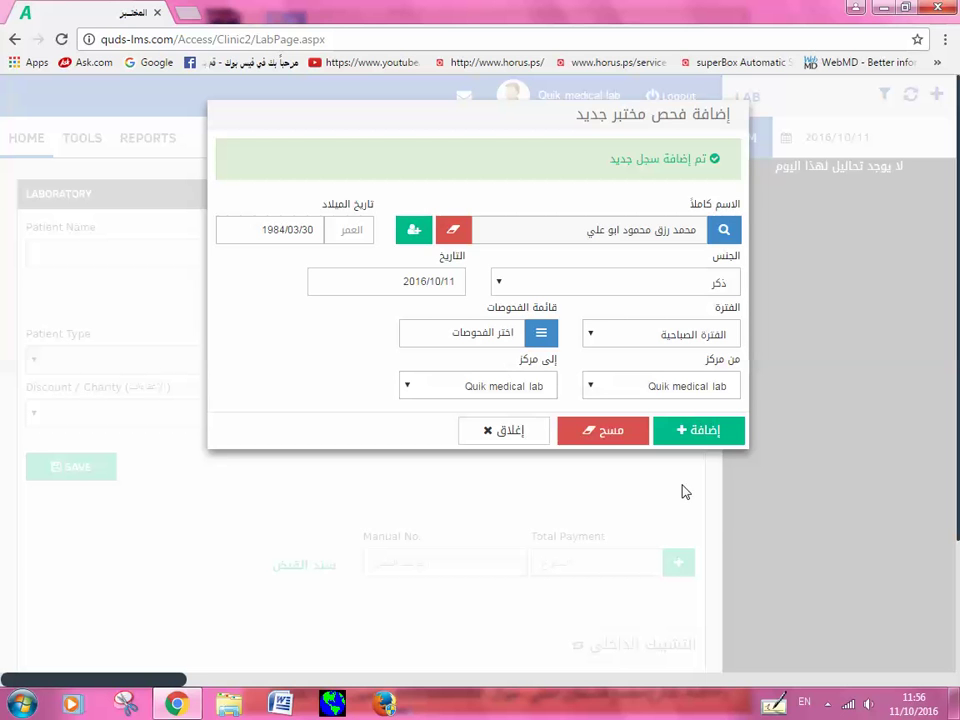
Step: Add the request for the new patient and bring up the LAB TESTS chooser
click(703, 436)
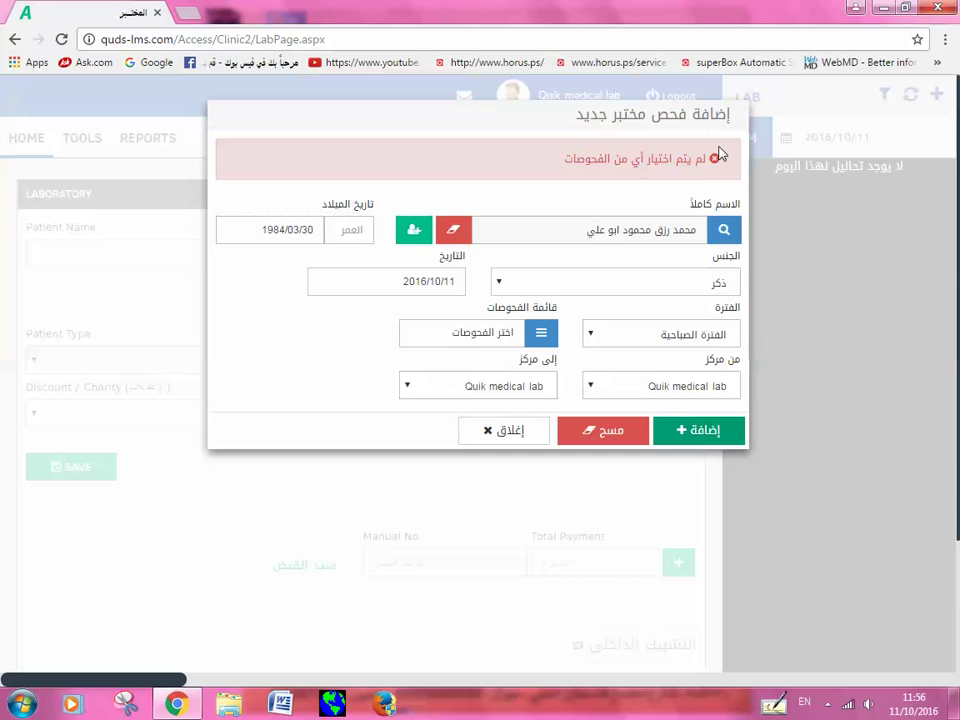
click(535, 333)
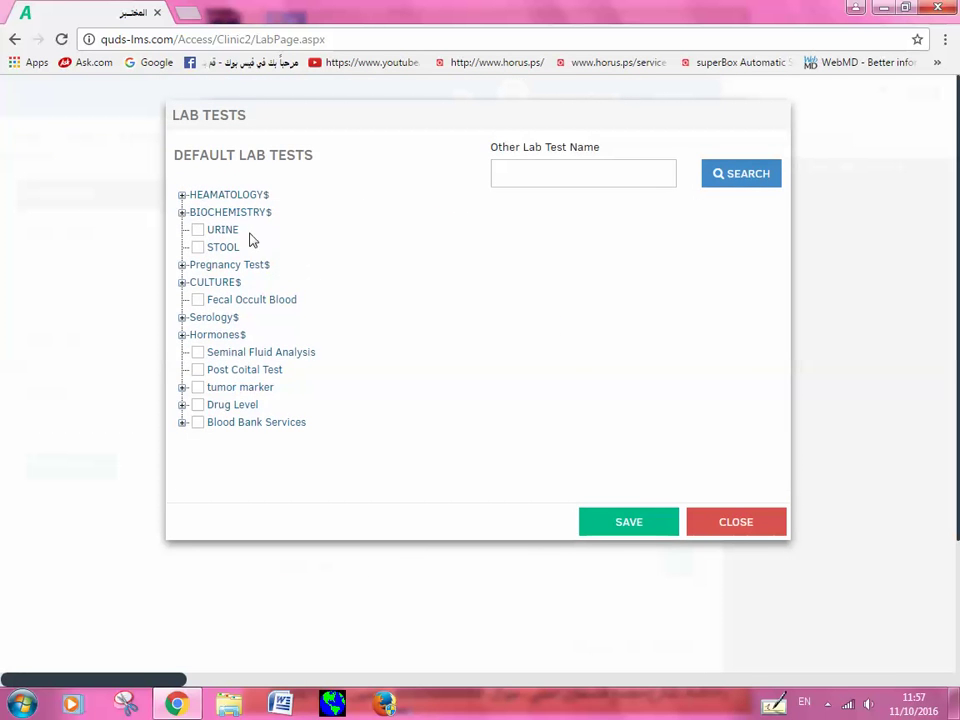
Step: Tick the URINE test and the CBC test under HEAMATOLOGY$
click(182, 195)
scroll(325, 307, down, 1)
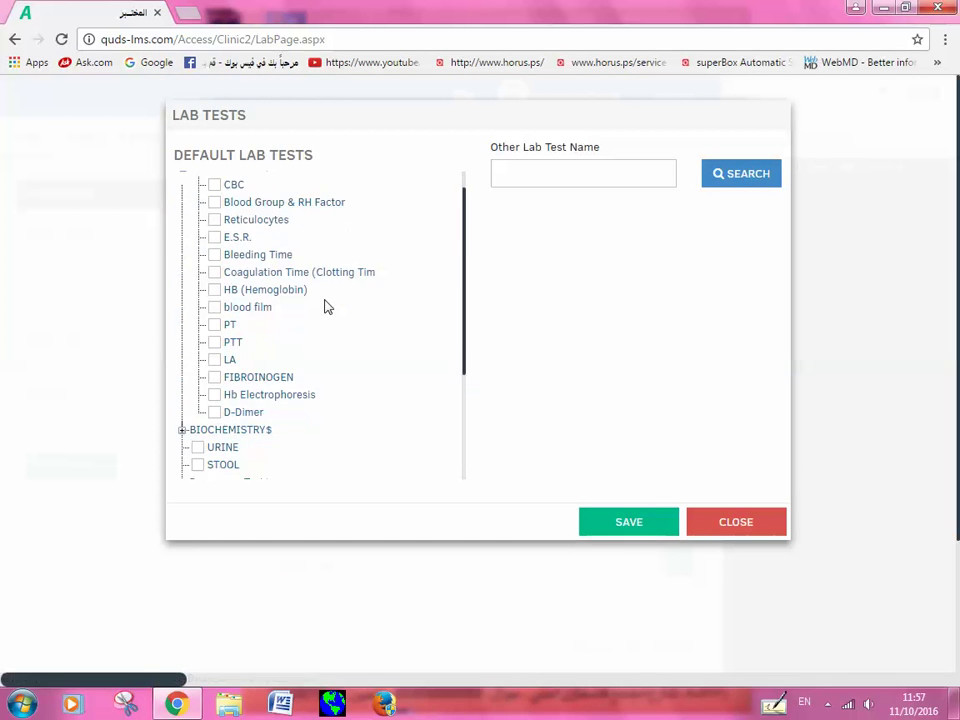
scroll(320, 305, down, 3)
scroll(294, 315, up, 4)
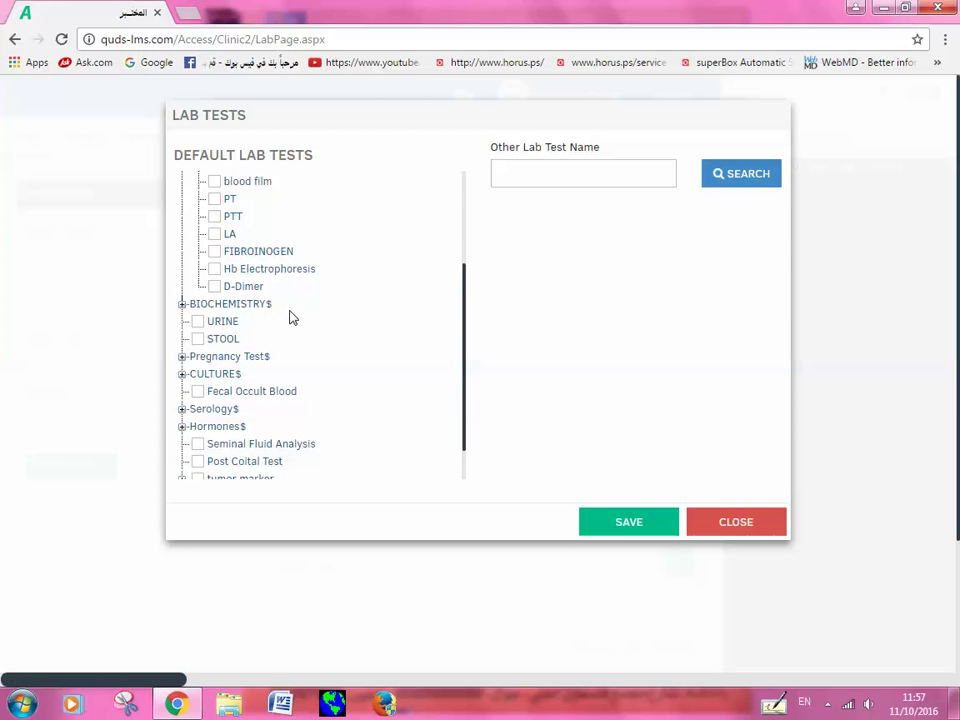
click(183, 196)
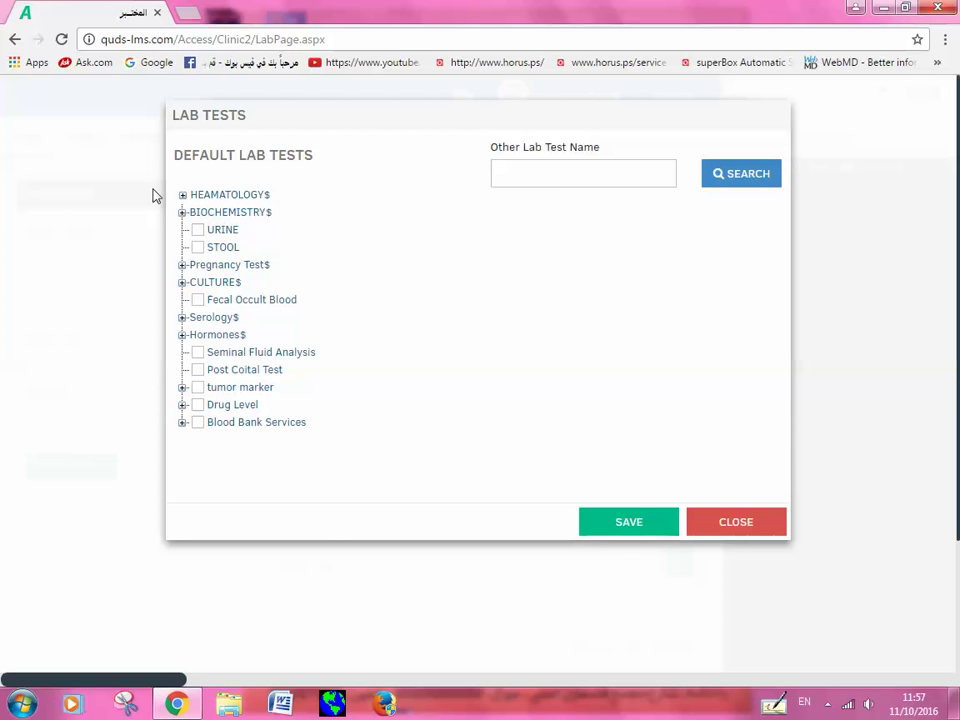
click(196, 229)
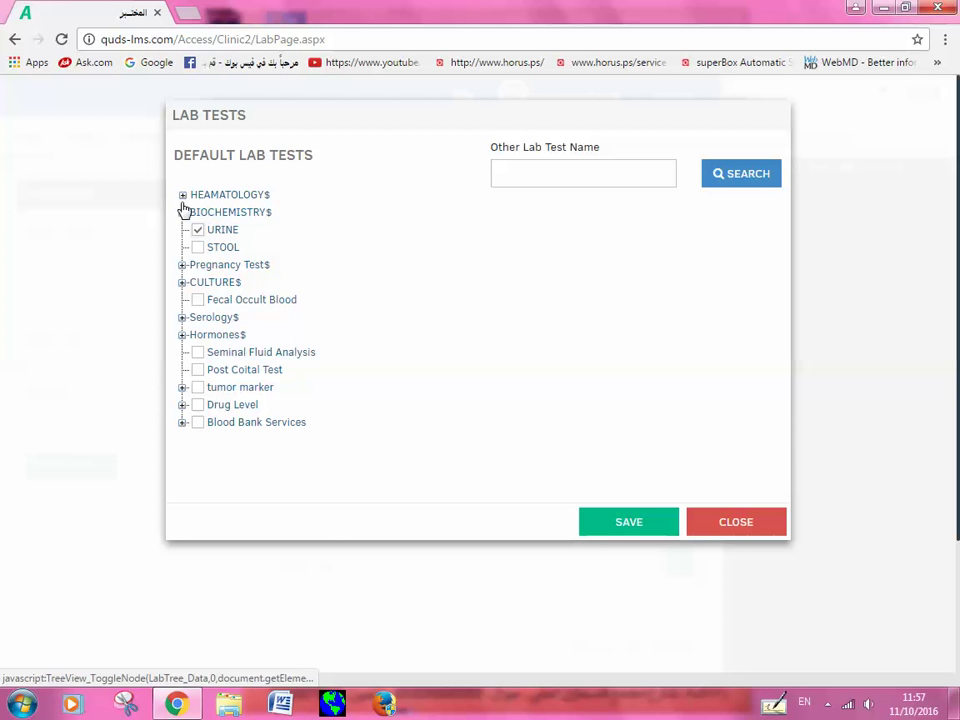
click(183, 196)
click(213, 213)
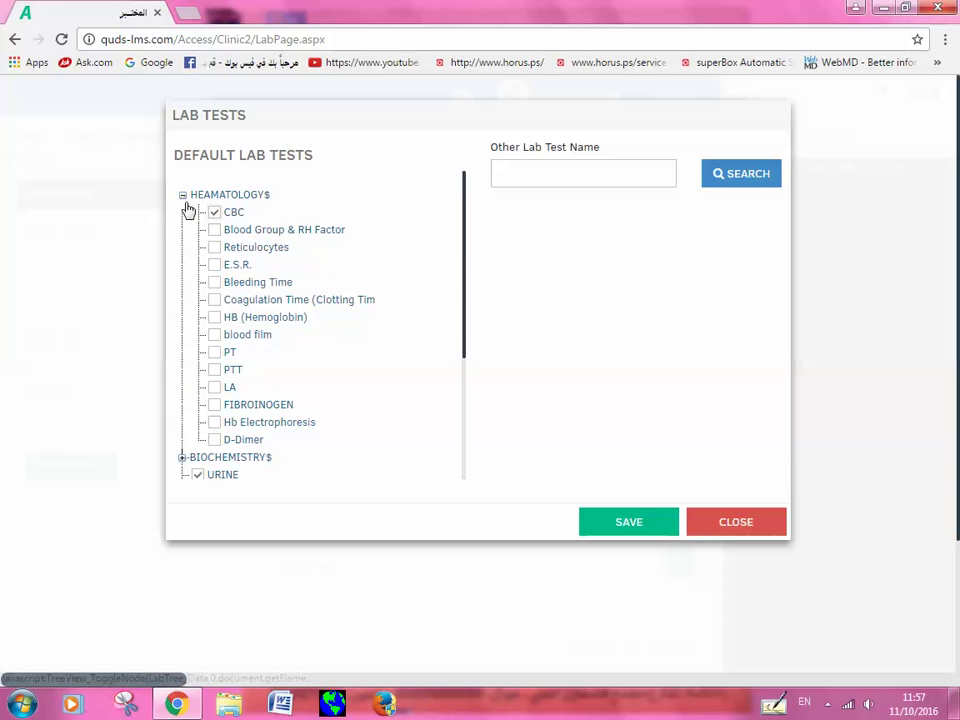
click(183, 196)
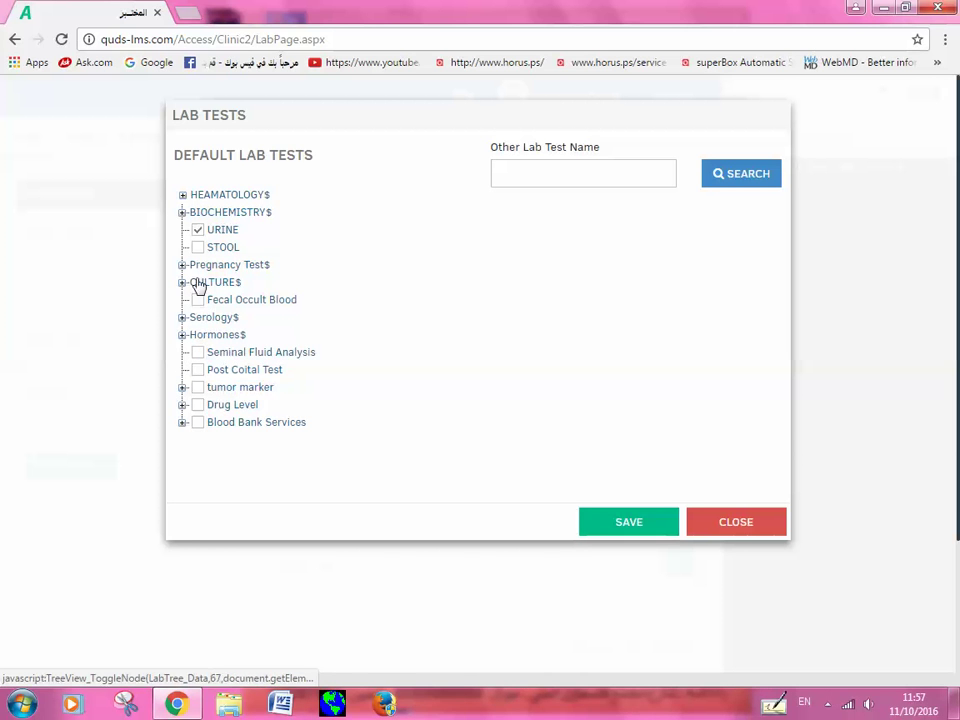
Step: Tick GLUCOSE [FBS] under BIOCHEMISTRY$ and save the chosen tests
click(182, 213)
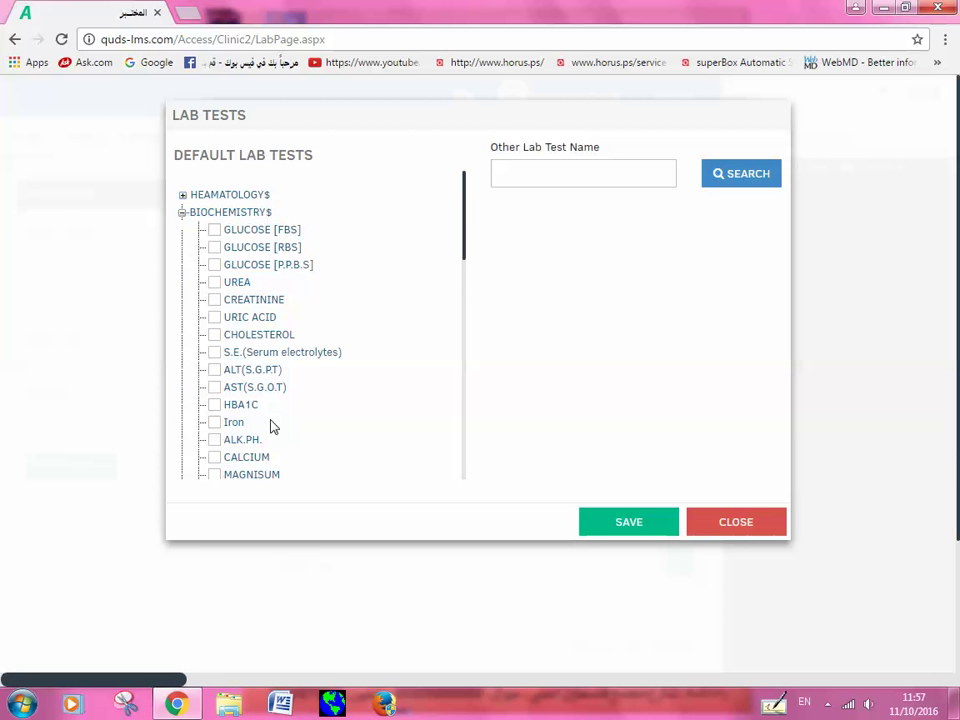
click(214, 229)
click(641, 523)
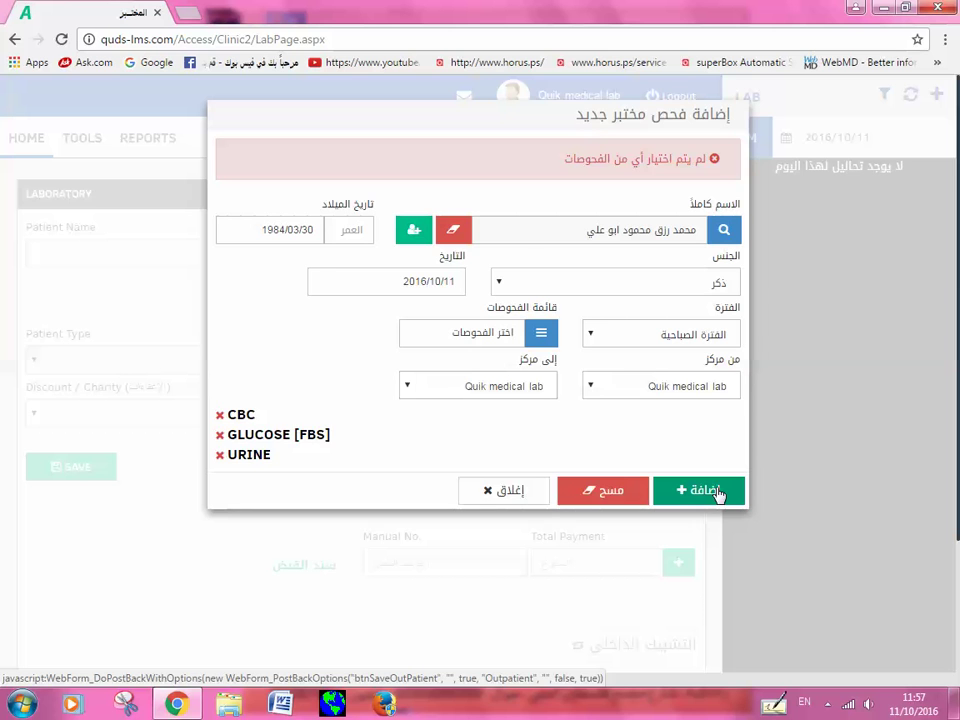
Step: Add the lab request containing CBC, GLUCOSE [FBS] and URINE
click(716, 491)
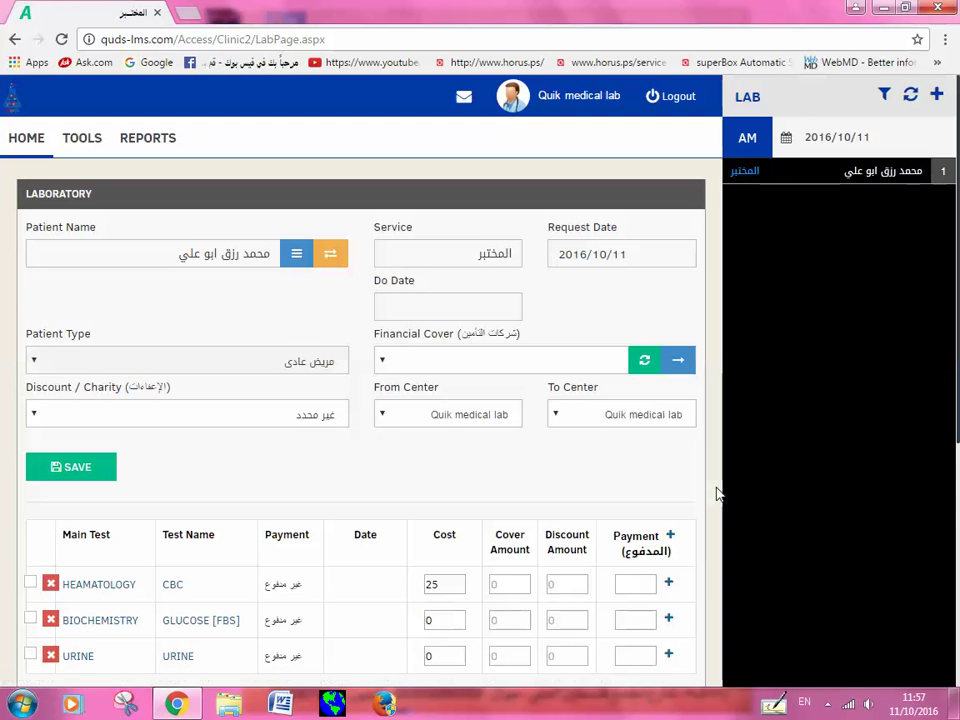
Step: Open the CBC test's results sheet from the patient's test list
scroll(355, 445, down, 2)
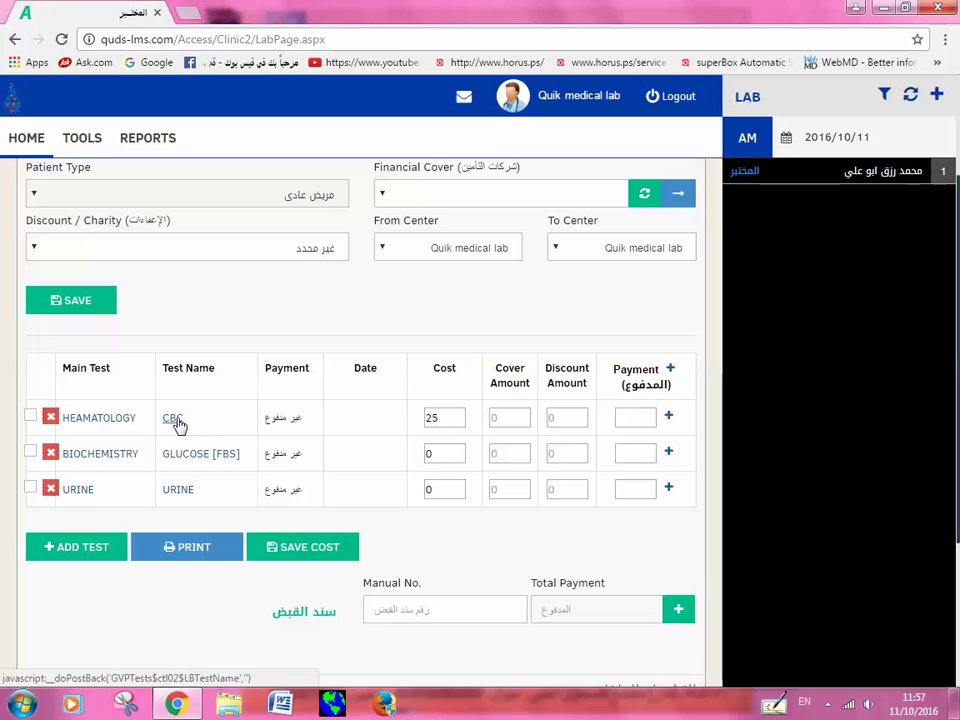
click(78, 556)
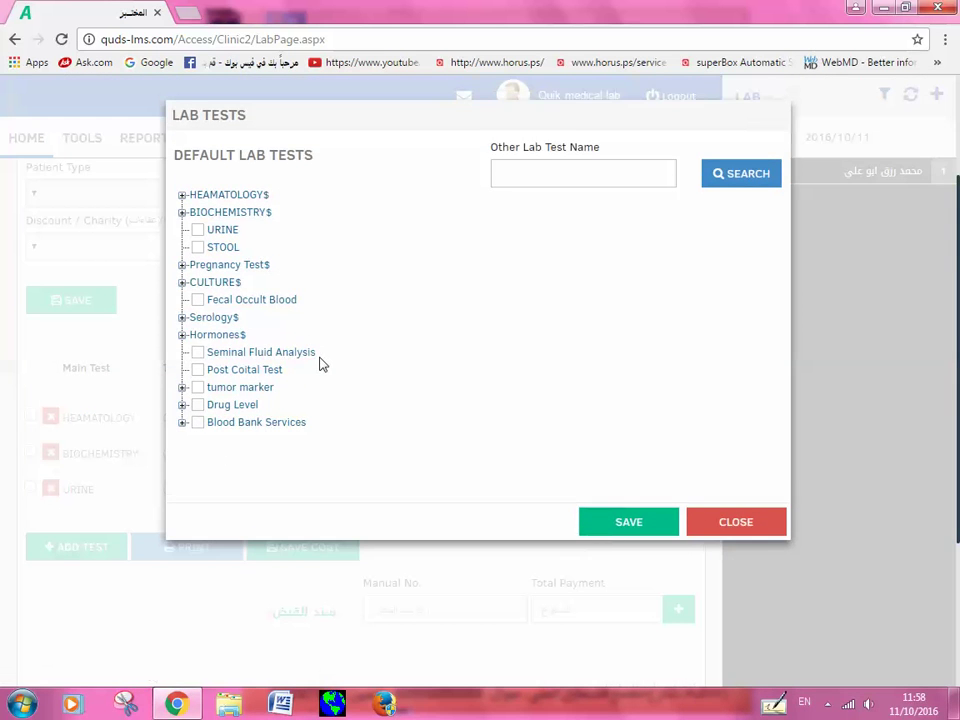
click(768, 529)
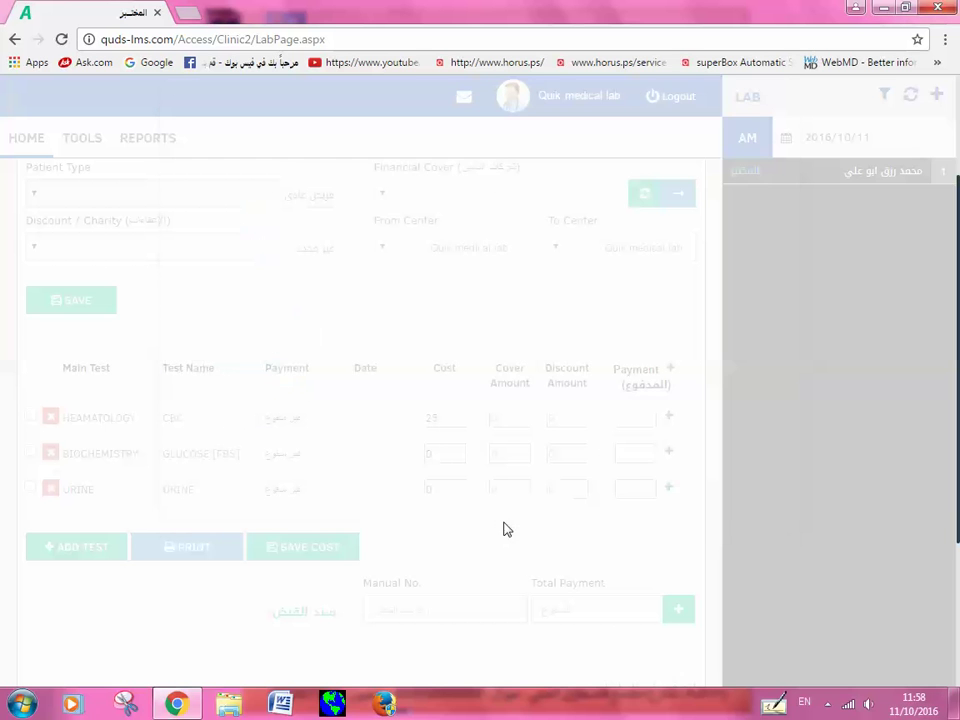
scroll(432, 510, down, 1)
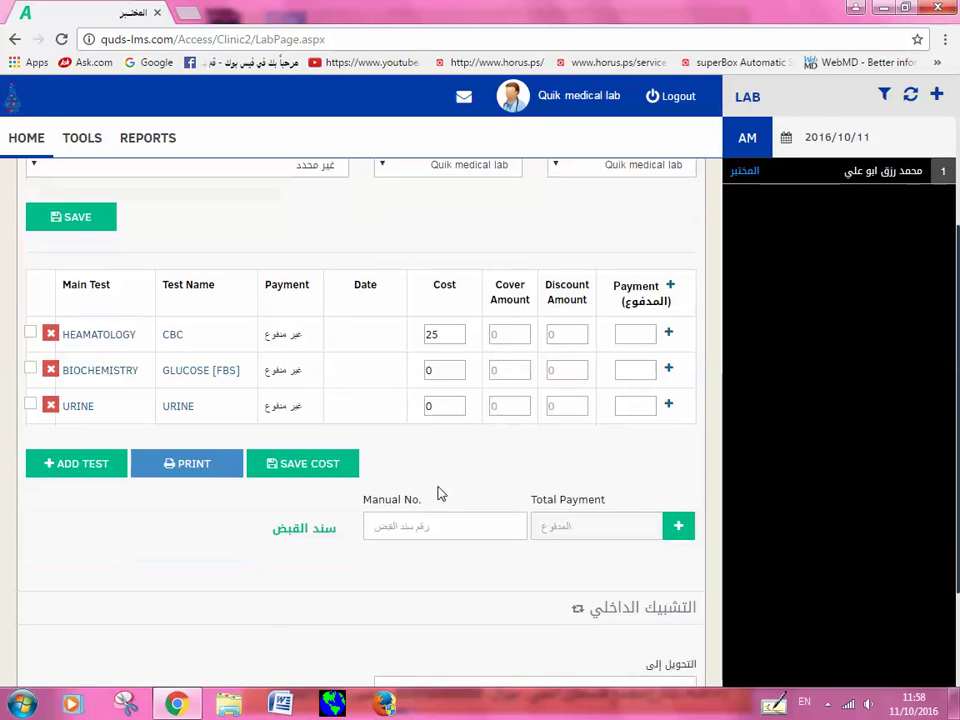
click(172, 335)
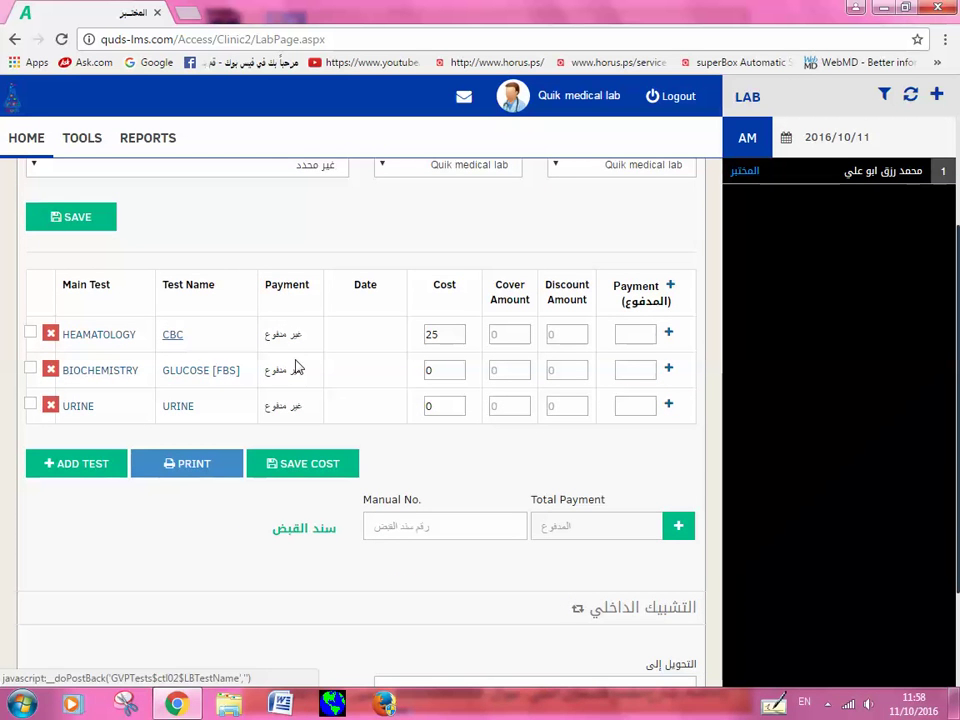
Step: Enter 8.0 as the W.B.Cs$ result in the CBC table
scroll(343, 411, down, 2)
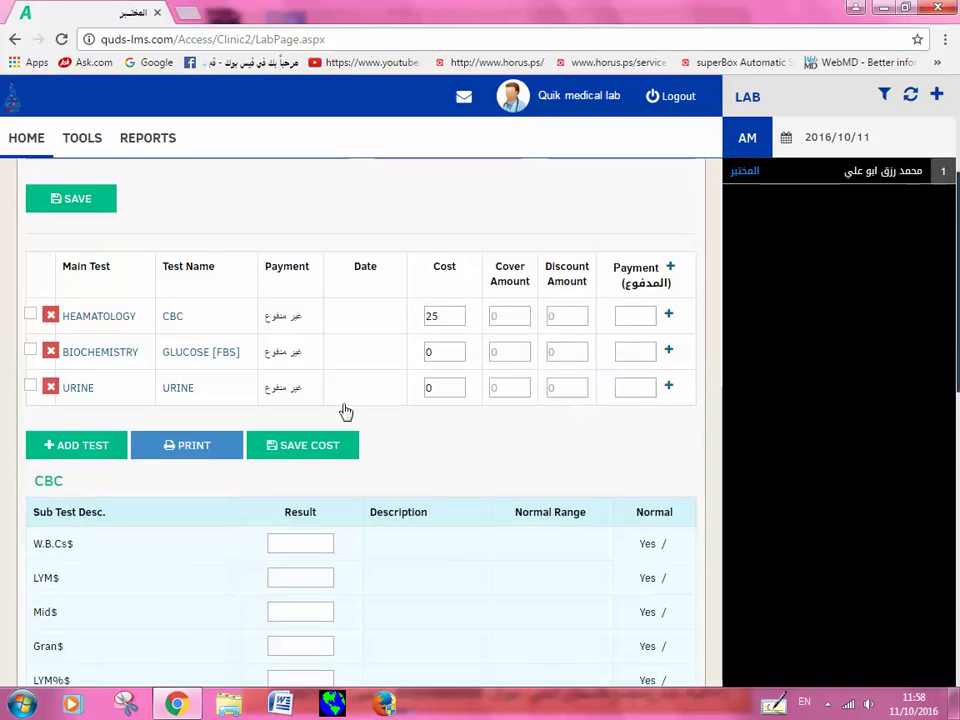
scroll(330, 370, down, 1)
click(307, 312)
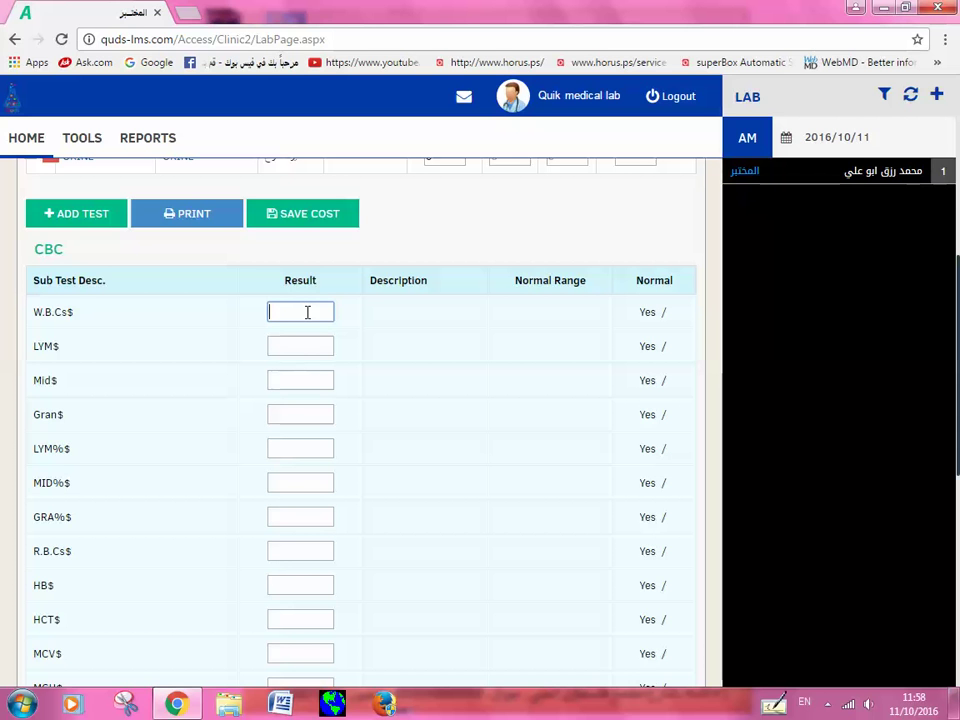
text(8.0)
Step: Enter LYM$ 24.0, Mid$ 2.0 and Gran$ 50.0, correcting the mistyped values
click(322, 346)
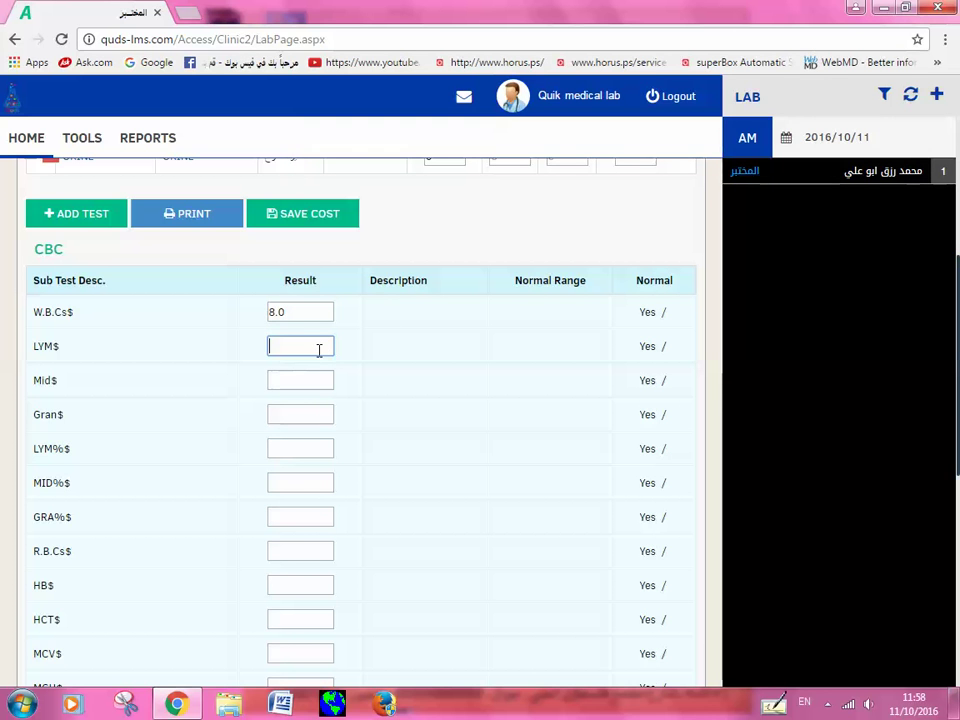
text(5.5)
click(313, 382)
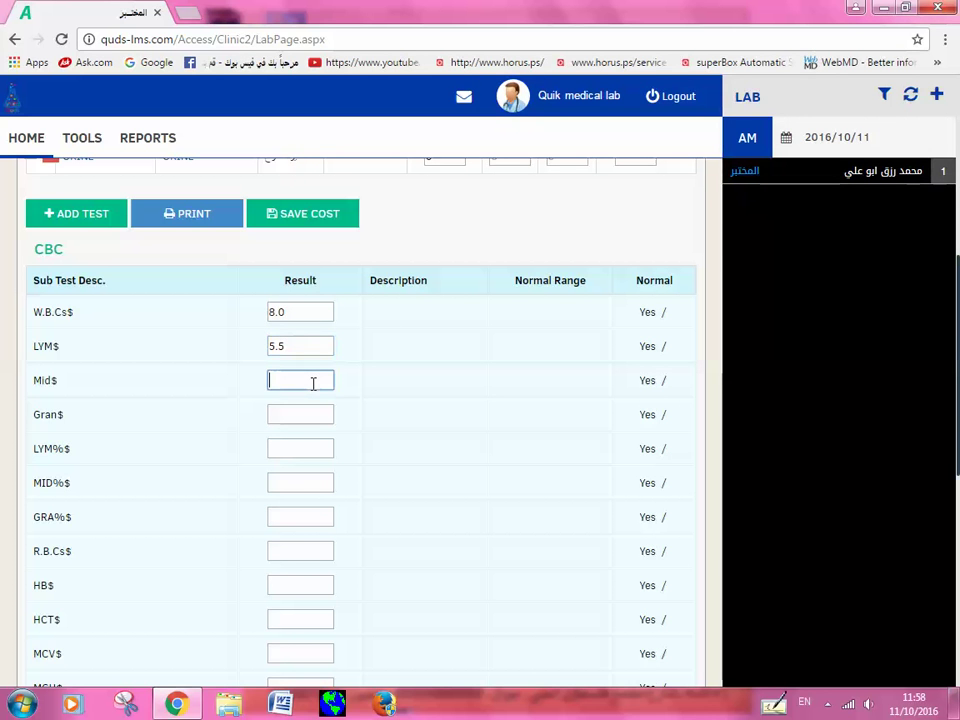
drag(311, 345, 268, 345)
text(50)
click(287, 378)
text(2.0)
click(289, 345)
text(.0)
click(298, 416)
text(20.0)
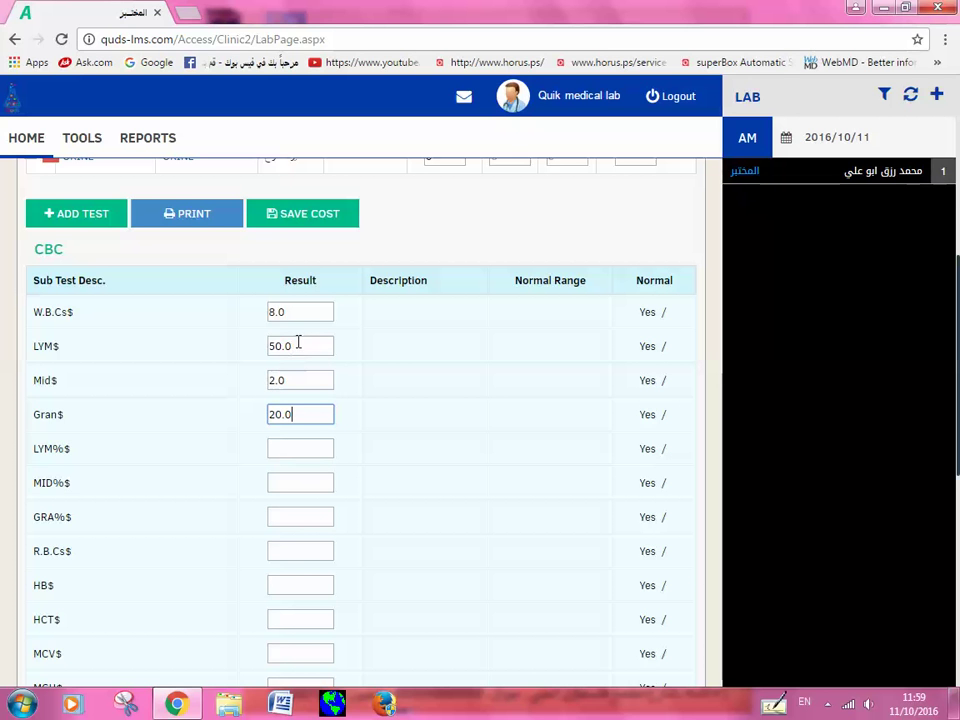
drag(296, 345, 266, 348)
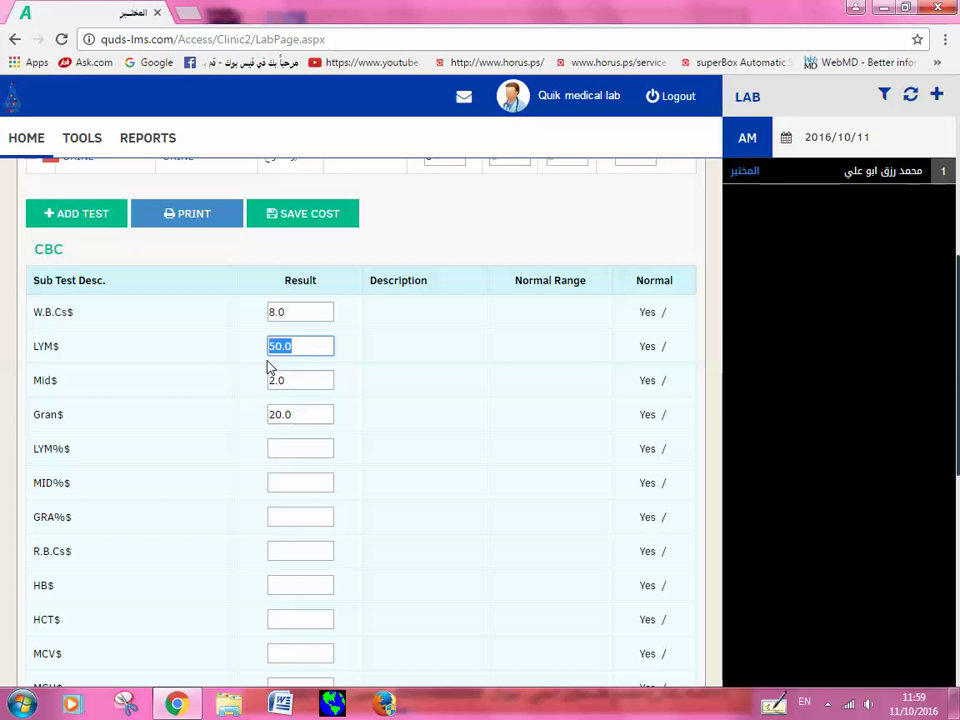
text(24.0)
drag(293, 380, 255, 380)
text(2.0)
drag(311, 416, 264, 414)
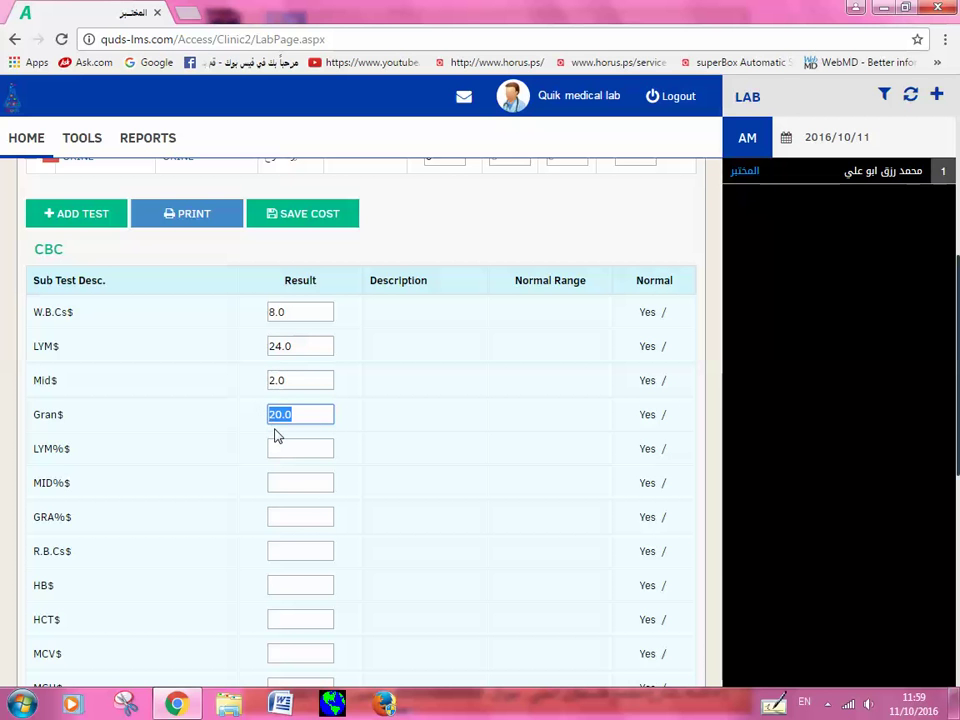
text(50.0)
Step: Enter LYM%$ 20.0, MID%$ 1.0, GRA%$ 70.0, R.B.Cs$ 5.5 and HB$ 15.2
click(301, 447)
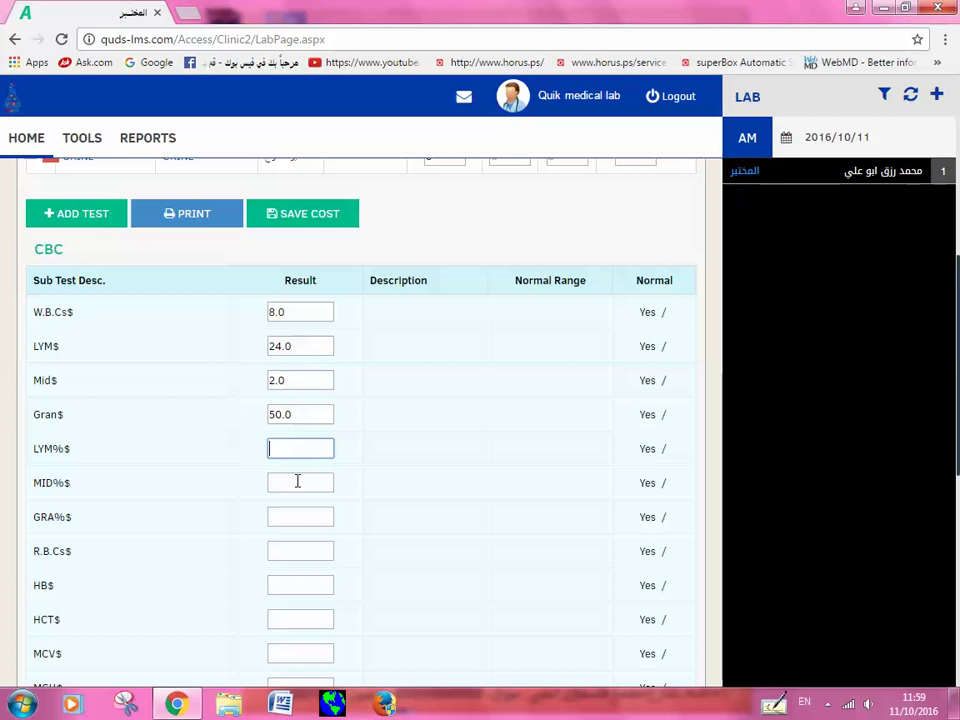
text(20.0)
click(297, 482)
text(1.0)
click(287, 514)
text(70.0)
click(308, 550)
text(5.5)
click(294, 585)
text(15.2)
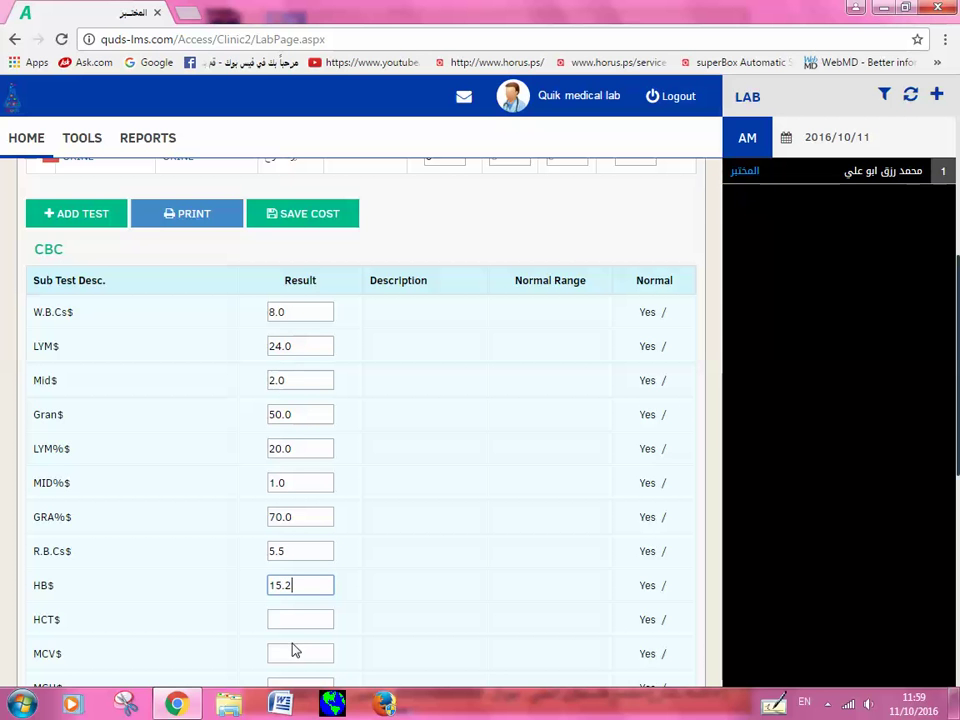
Step: Enter HCT$ 47.0, MCV$ 85.1, MCH$ 27.0, MCHC$ 33.0 and RDW$ 14.0
click(281, 618)
scroll(281, 618, down, 3)
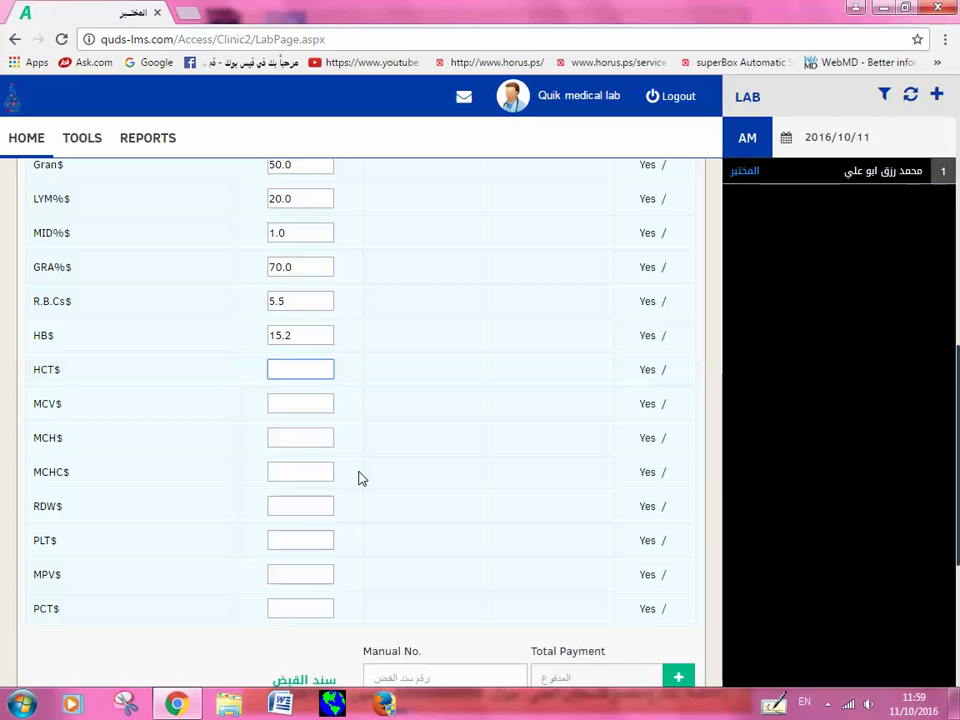
text(47.0)
click(294, 404)
text(8)
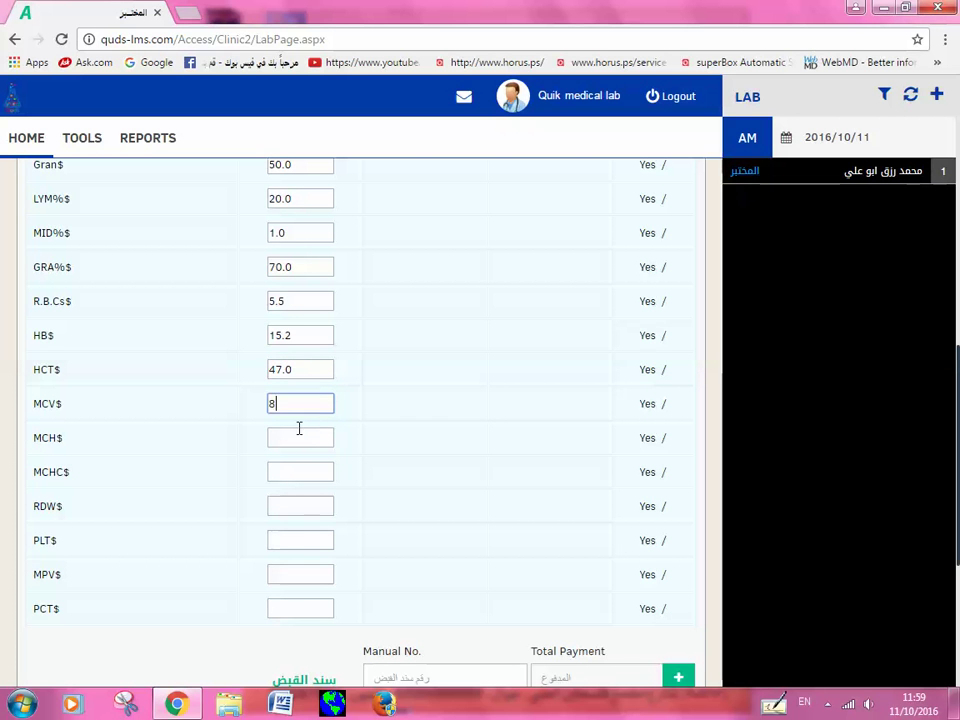
text(5.1)
click(298, 442)
text(27.0)
click(288, 470)
text(33.0)
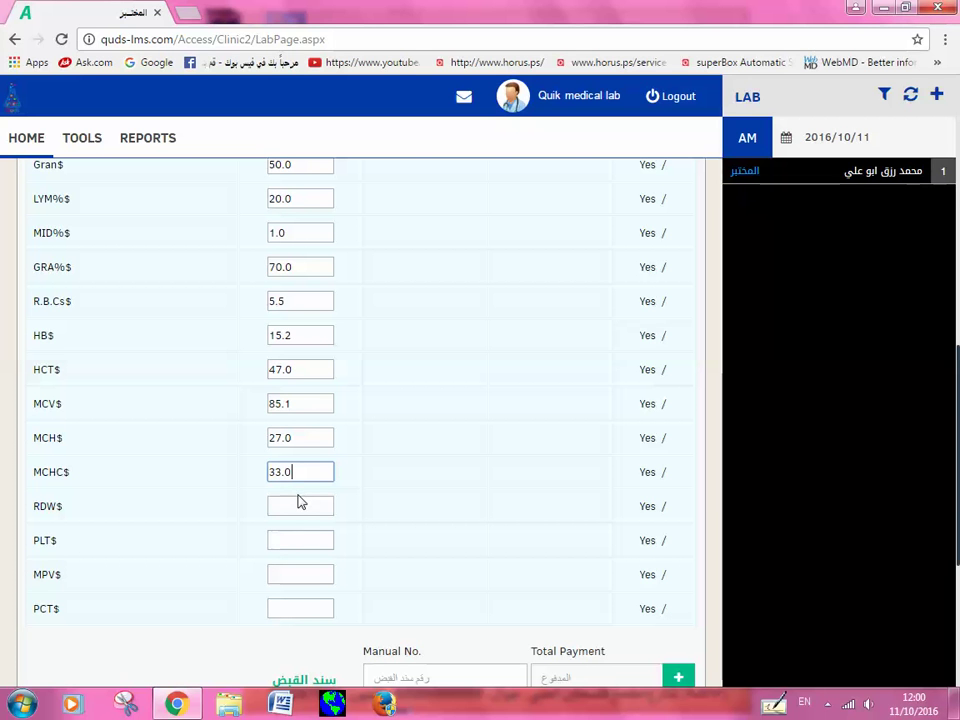
click(303, 508)
text(14.0)
Step: Enter PLT$ 256, MPV$ 12 and PCT$ 4, then save the CBC results
click(296, 538)
text(2)
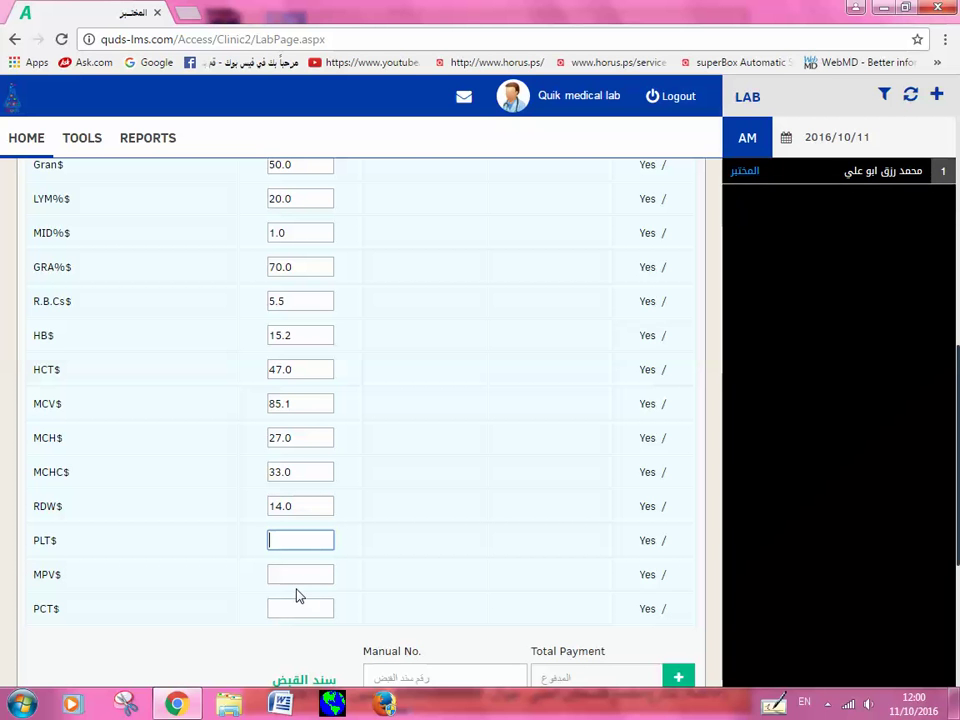
text(56)
click(300, 573)
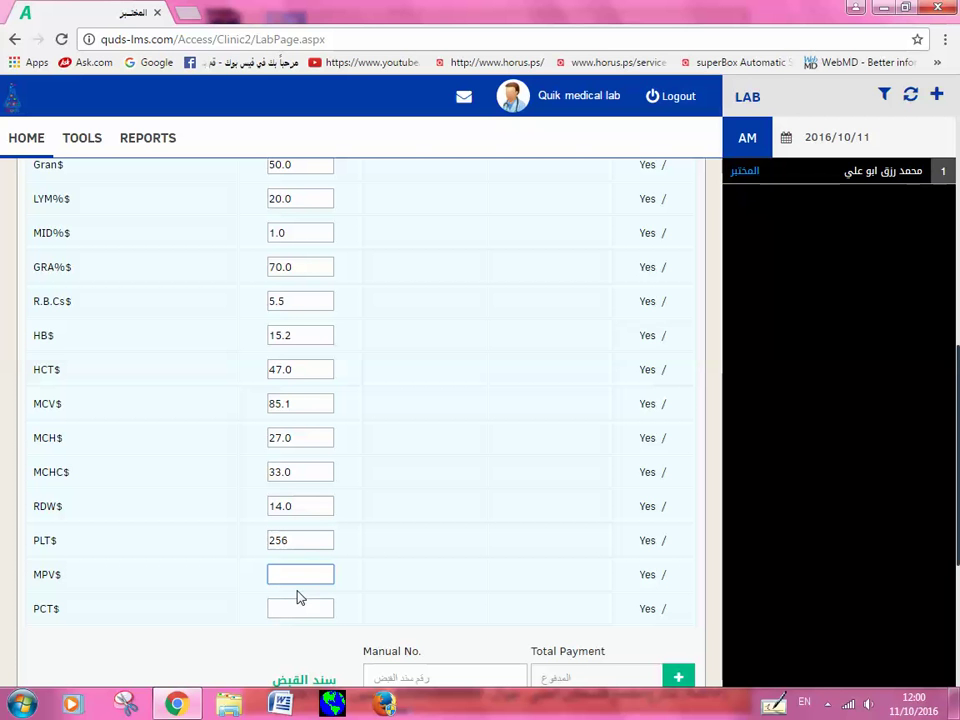
text(12)
click(293, 612)
text(4)
scroll(474, 508, down, 3)
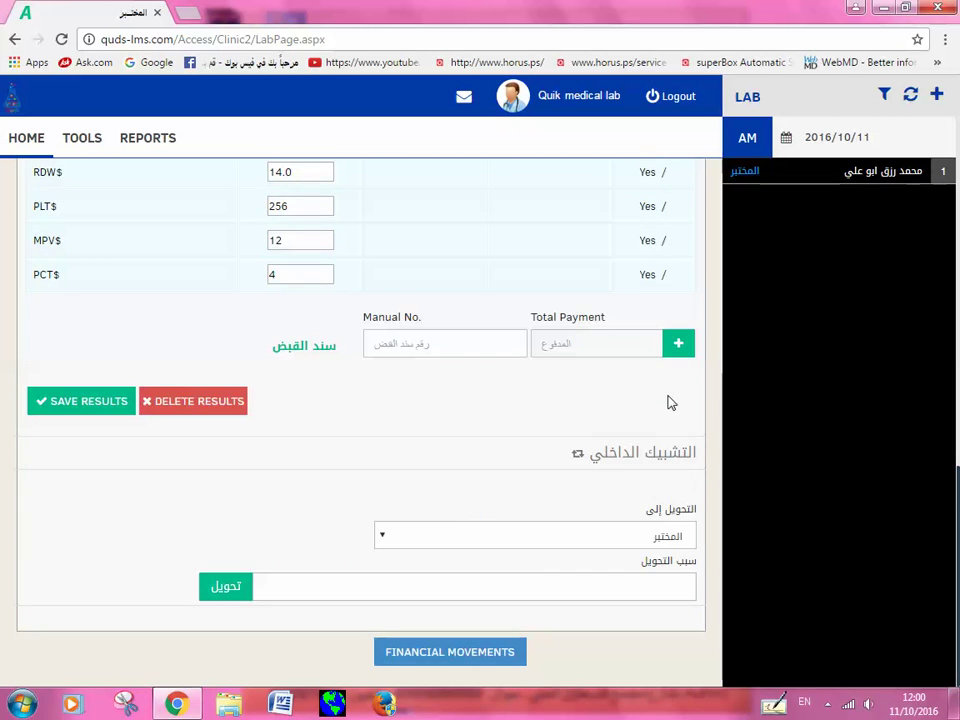
click(62, 408)
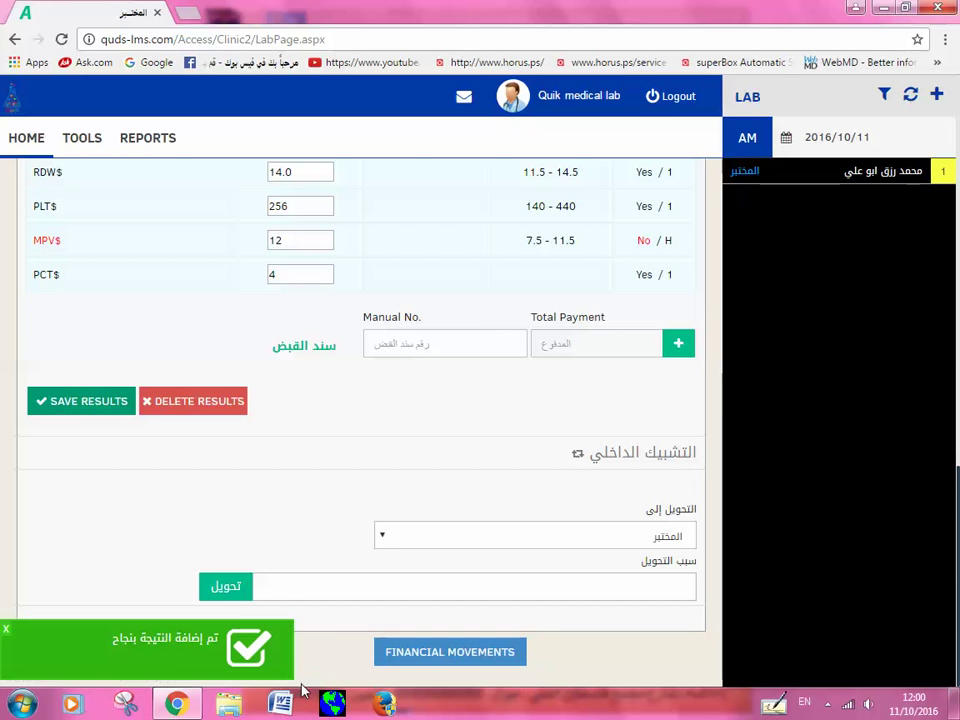
Step: Open the GLUCOSE [FBS] results sheet from the lab request's test table
scroll(289, 478, up, 2)
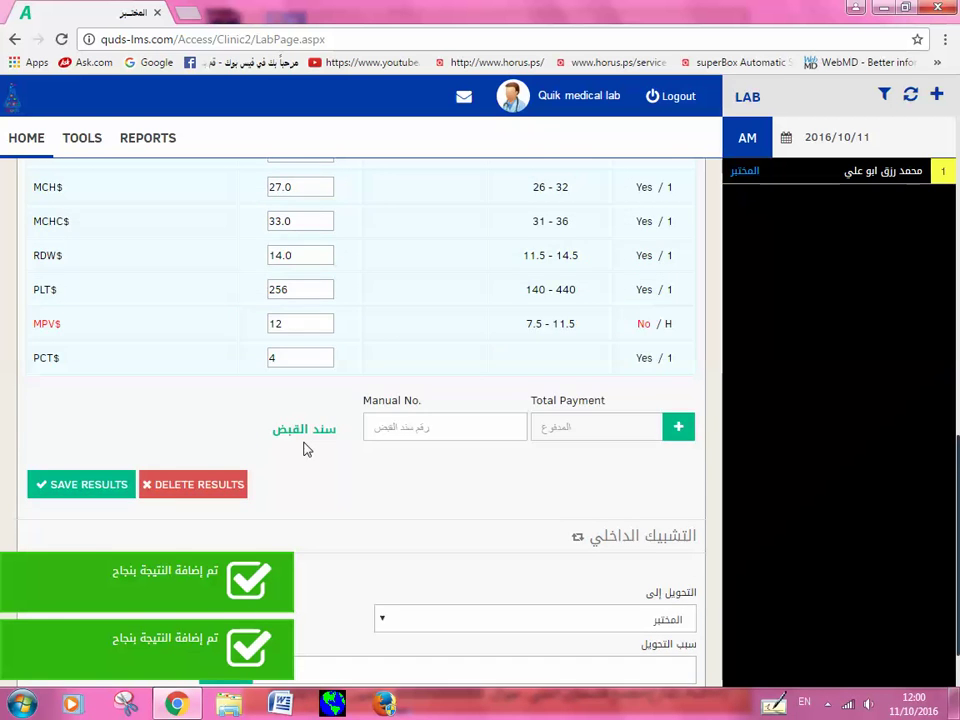
scroll(306, 450, up, 5)
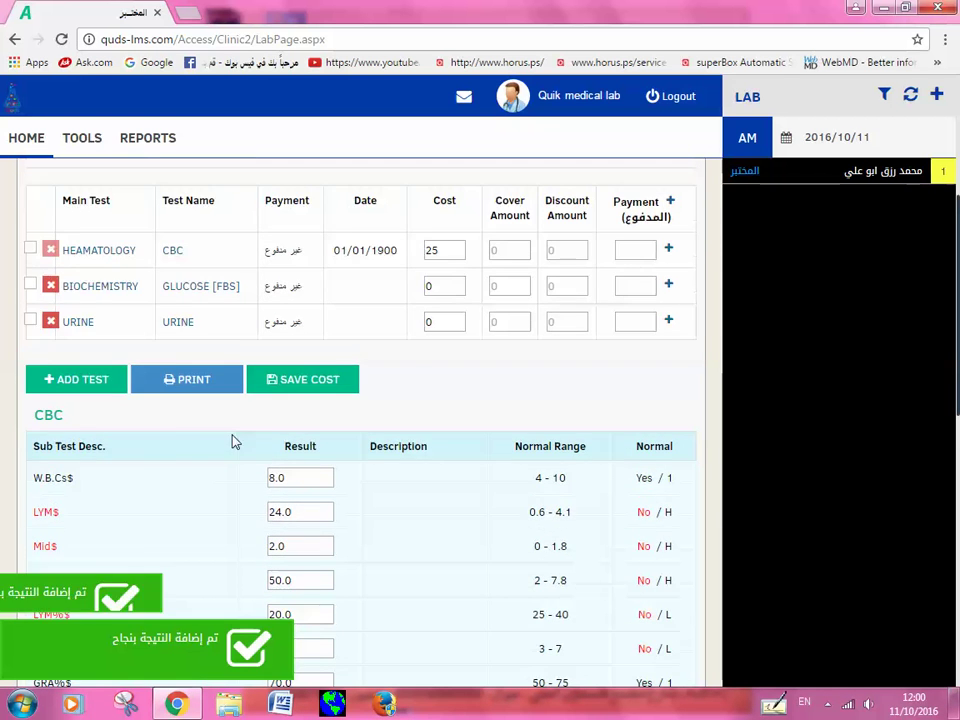
scroll(130, 385, up, 1)
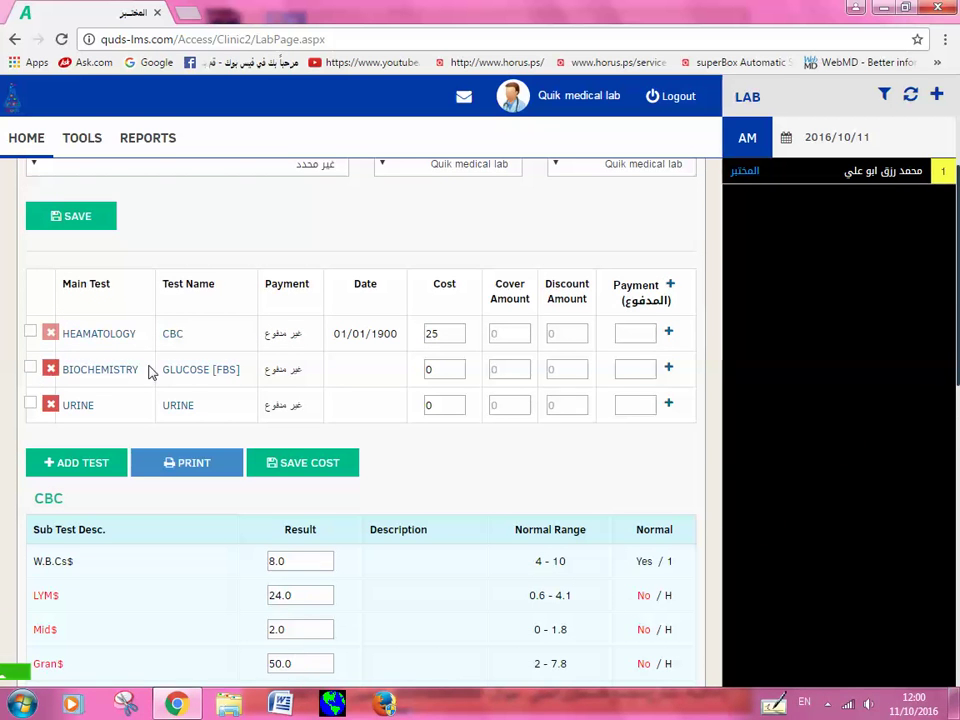
click(210, 372)
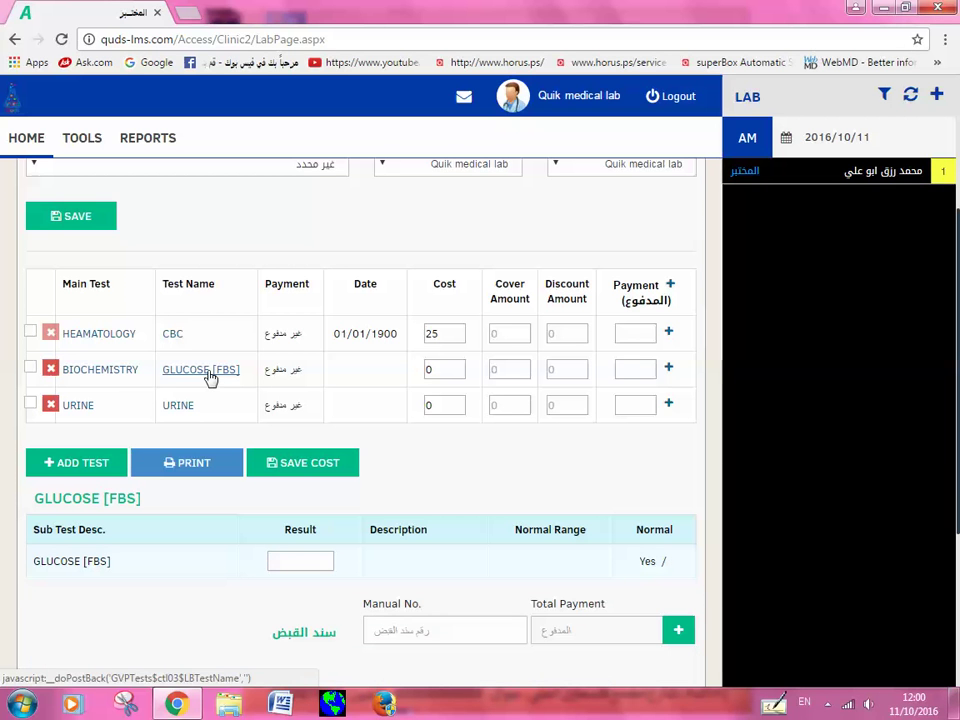
Step: Enter 100 as the GLUCOSE [FBS] result value
scroll(285, 550, down, 1)
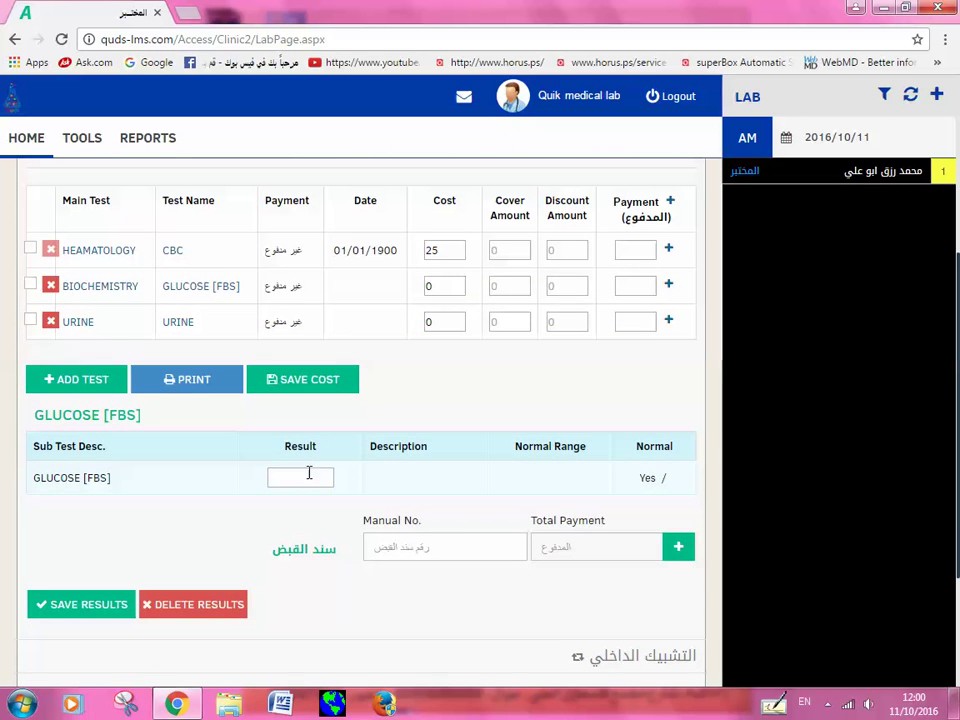
click(306, 478)
text(100)
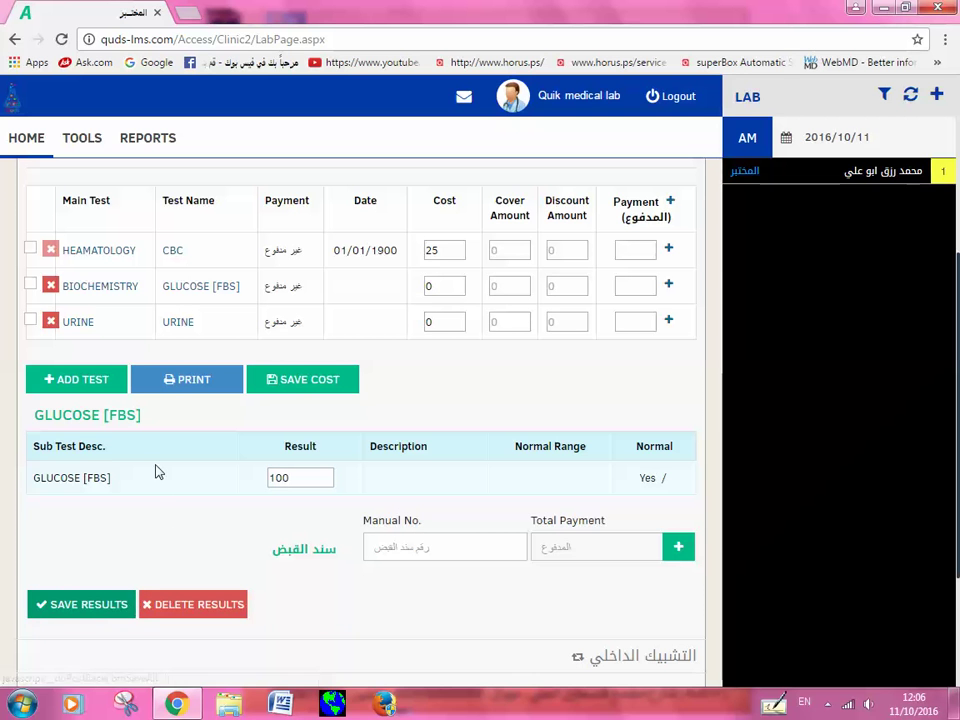
Step: Save the GLUCOSE [FBS] result of 100 so its 70 - 110 normal range fills in
key(Return)
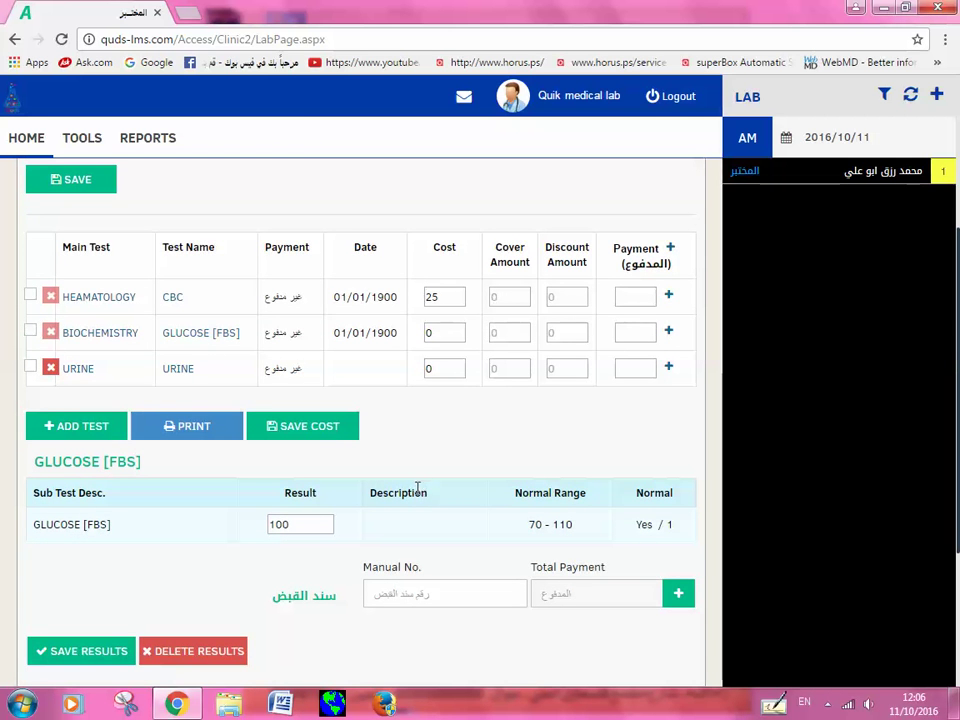
scroll(414, 500, down, 2)
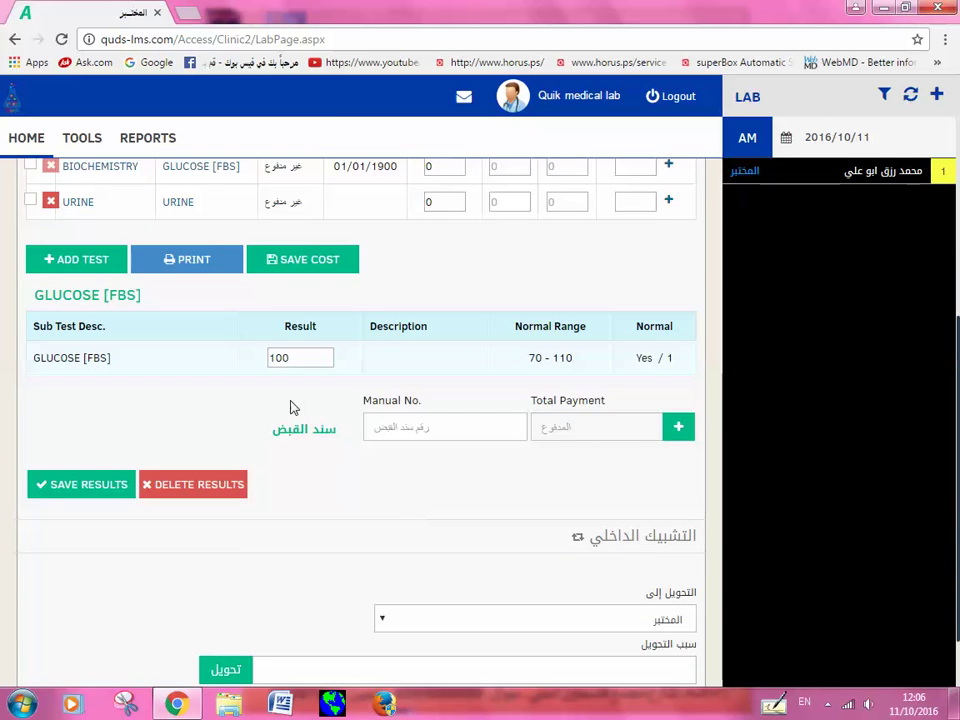
scroll(230, 370, up, 1)
Step: Show the URINE test's sub-test results and review their default values
click(177, 287)
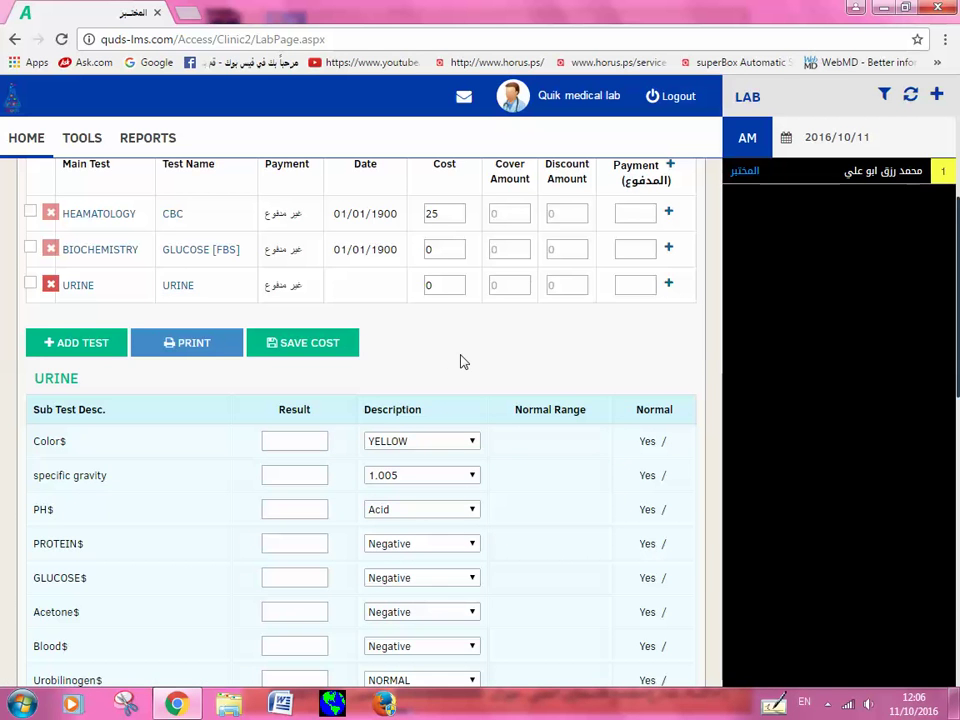
scroll(462, 362, down, 1)
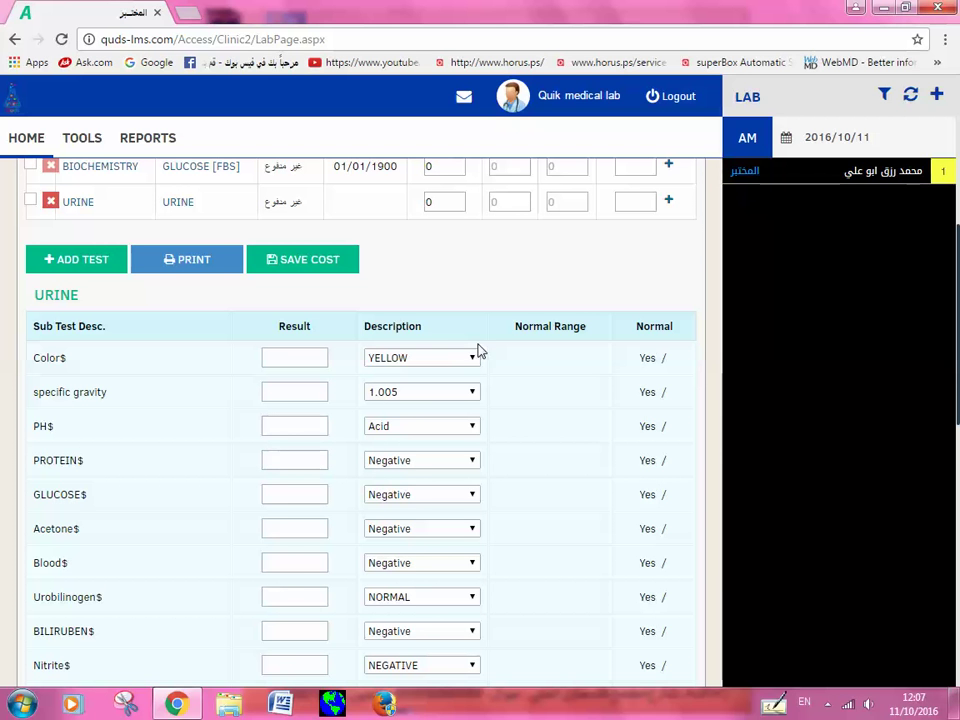
scroll(489, 387, down, 1)
scroll(489, 387, down, 7)
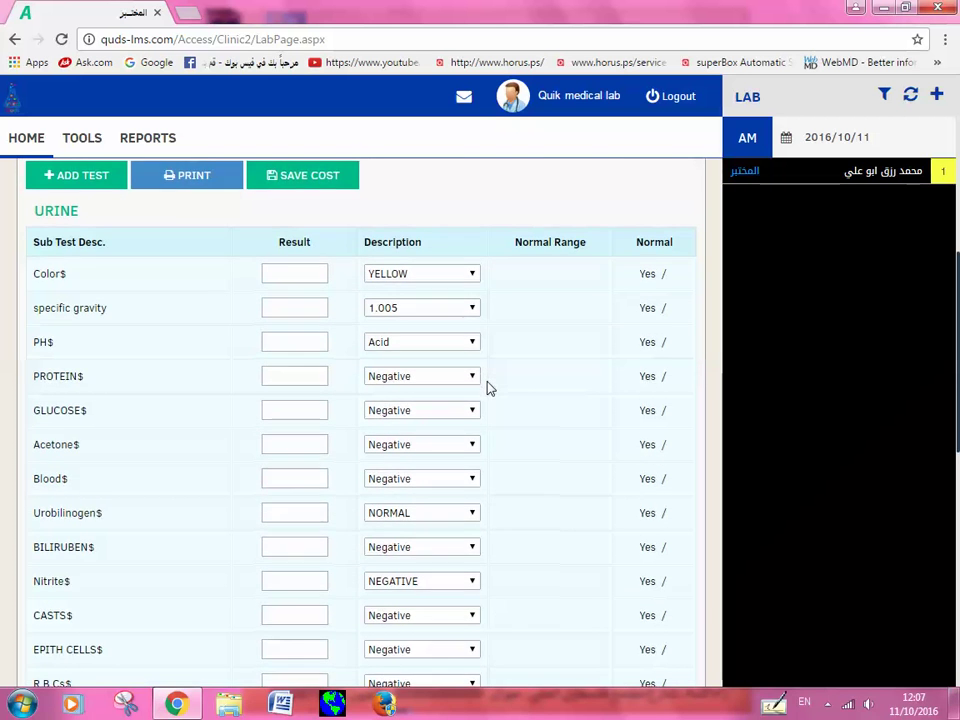
scroll(489, 397, down, 1)
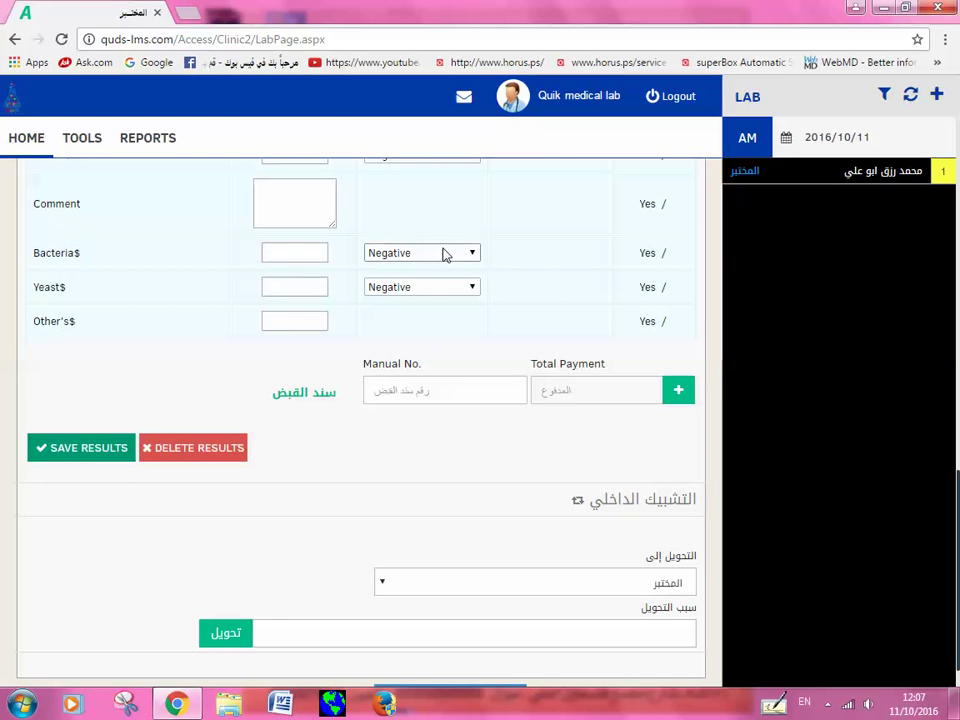
Step: Tick the HEAMATOLOGY test for inclusion in the report
scroll(437, 224, up, 6)
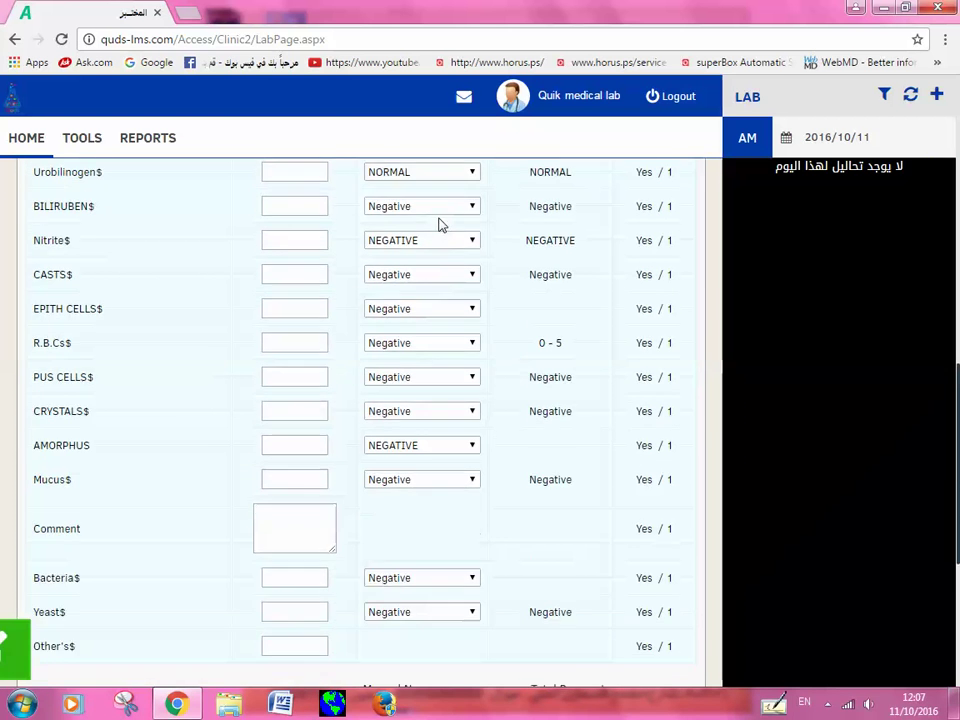
scroll(433, 290, up, 3)
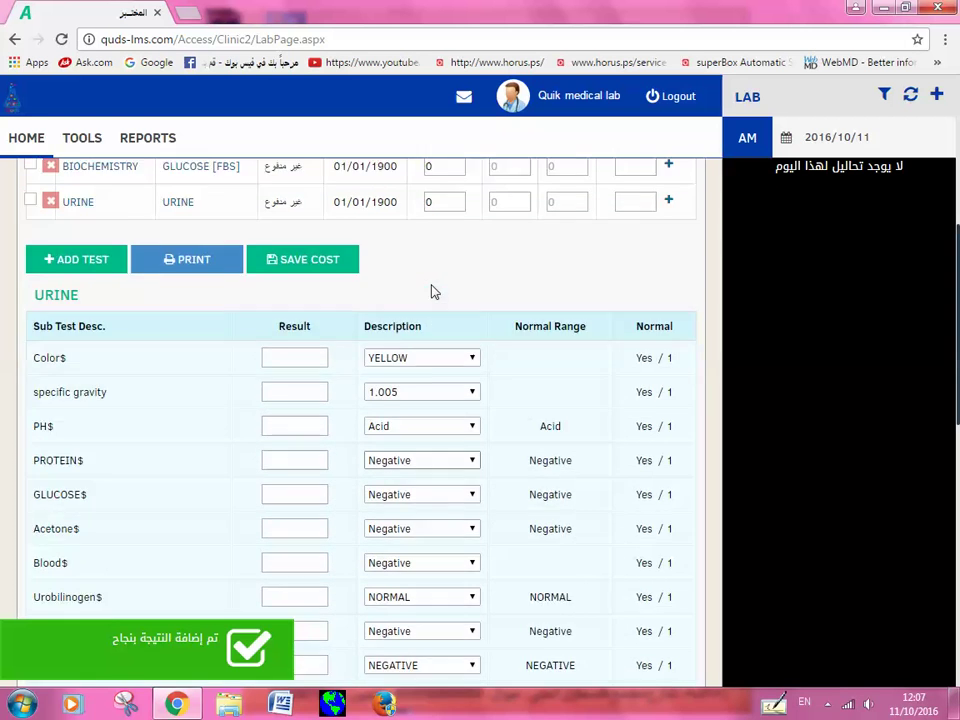
scroll(365, 380, up, 1)
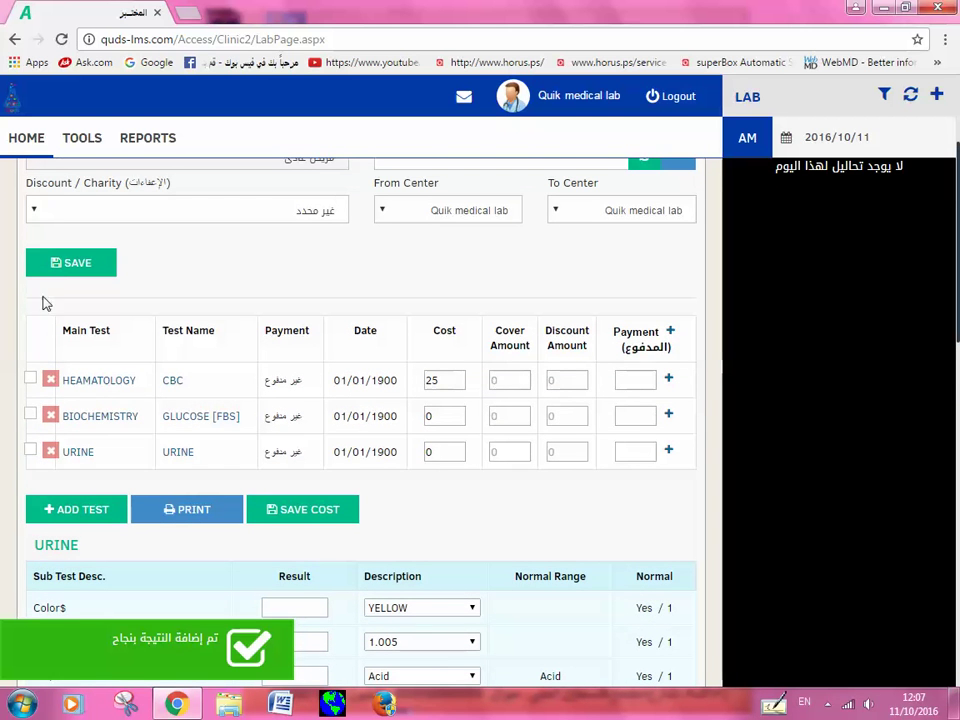
click(30, 380)
Step: Add the BIOCHEMISTRY and URINE tests and review the two-page printed report
click(30, 415)
click(30, 451)
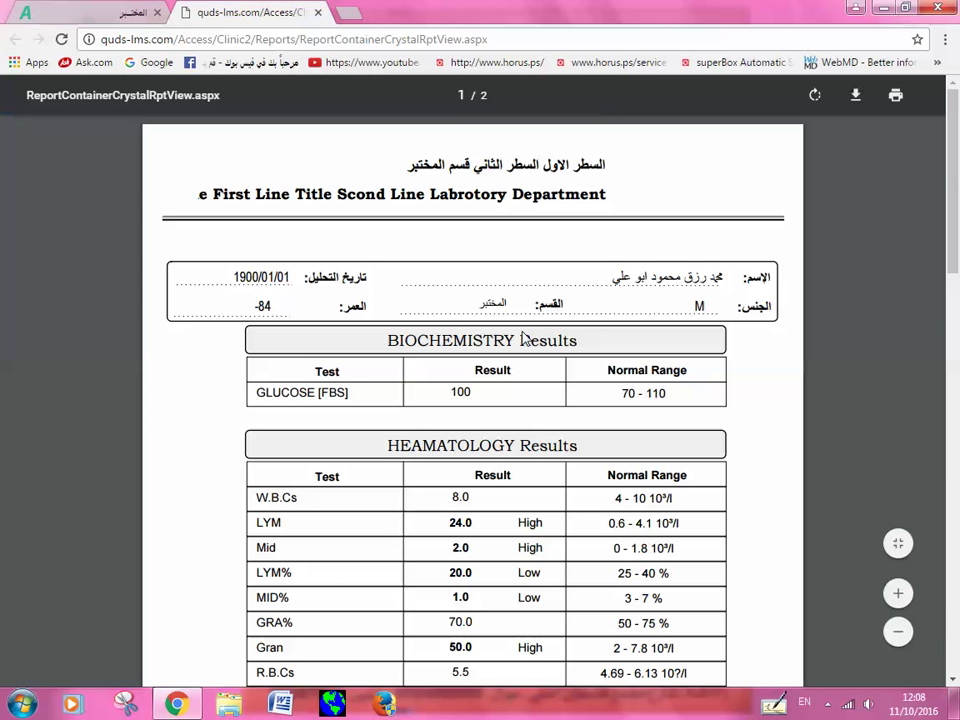
scroll(536, 345, down, 15)
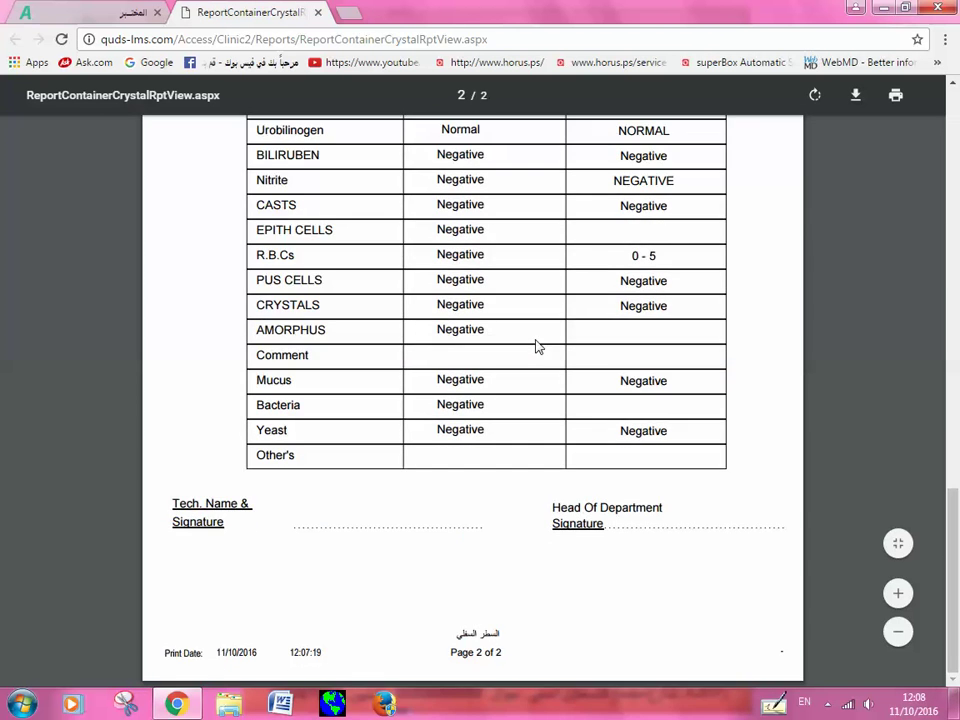
scroll(536, 345, up, 15)
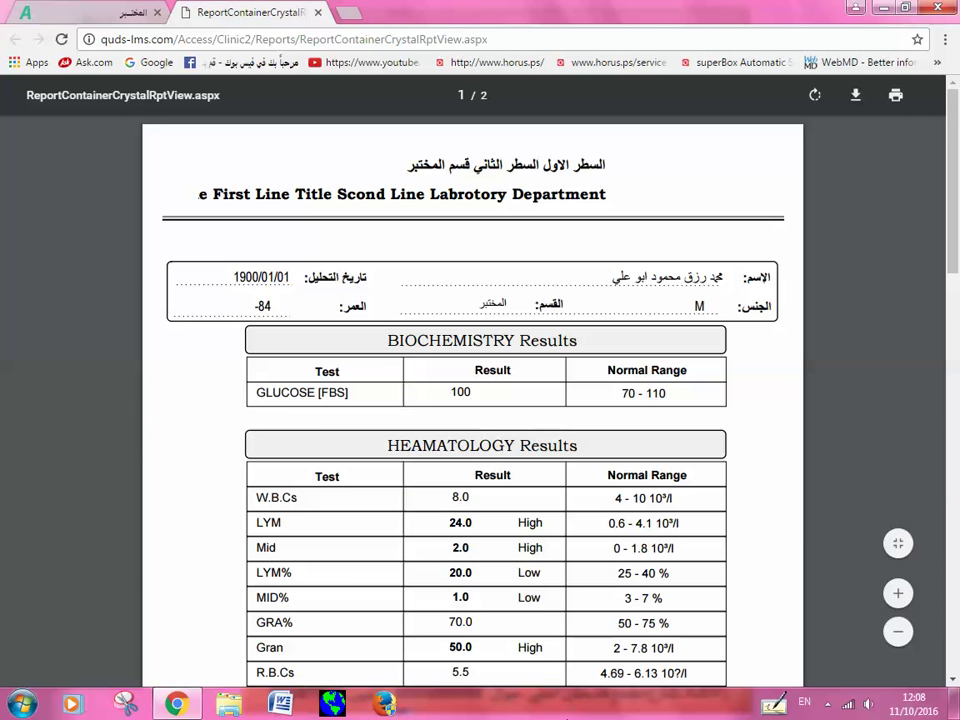
click(827, 703)
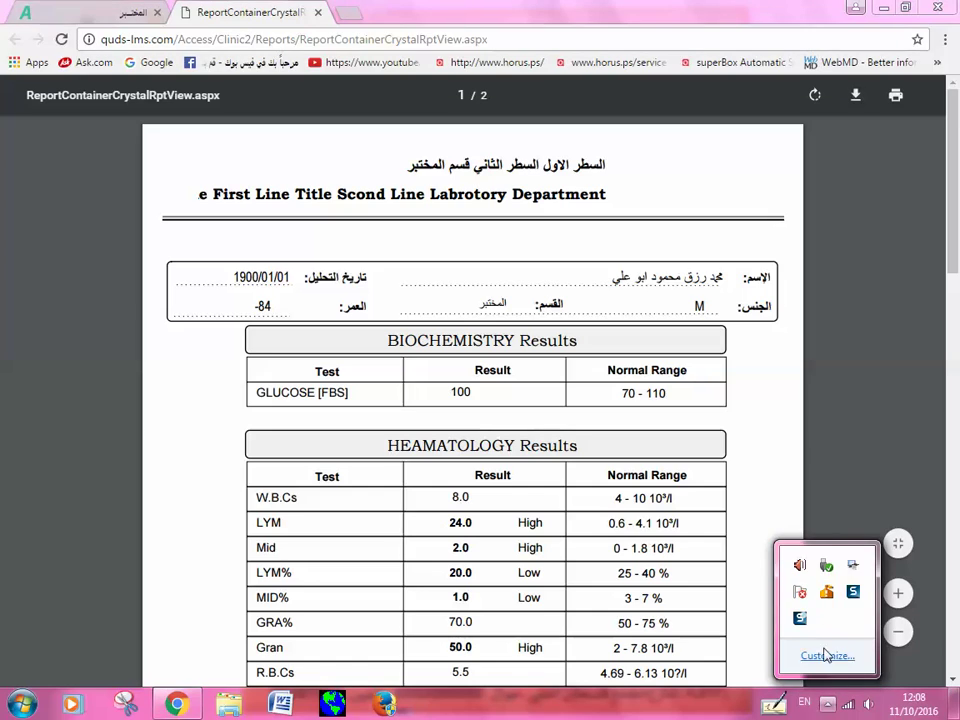